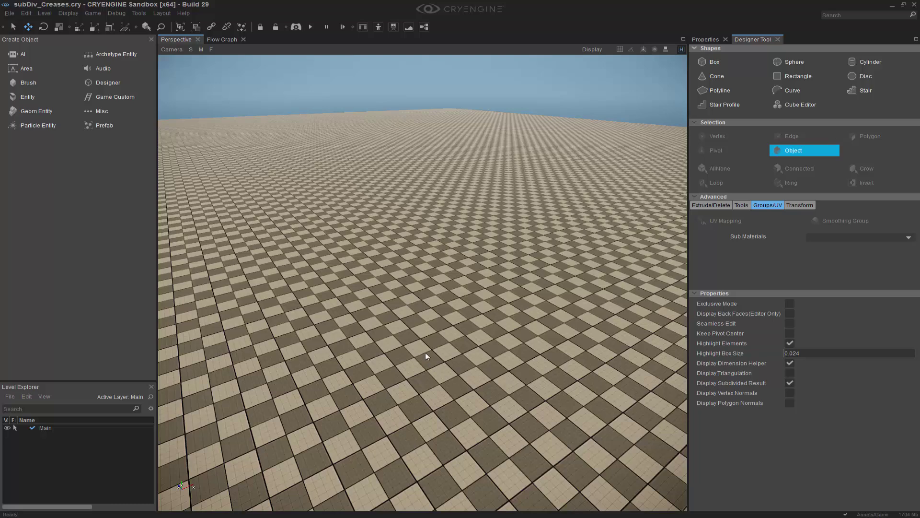
Step: Create a flat disc with a radius of about 1.05 on the ground and finish the shape
right_drag(425, 352, 457, 333)
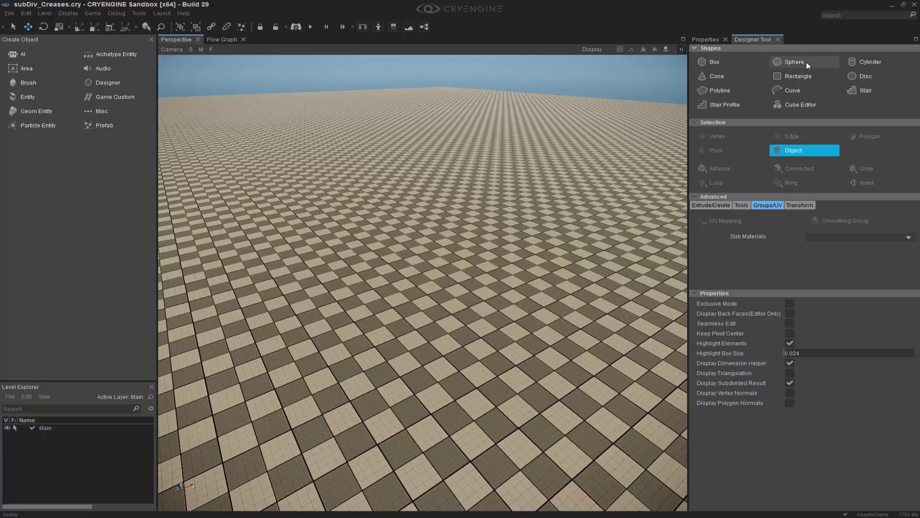
click(855, 73)
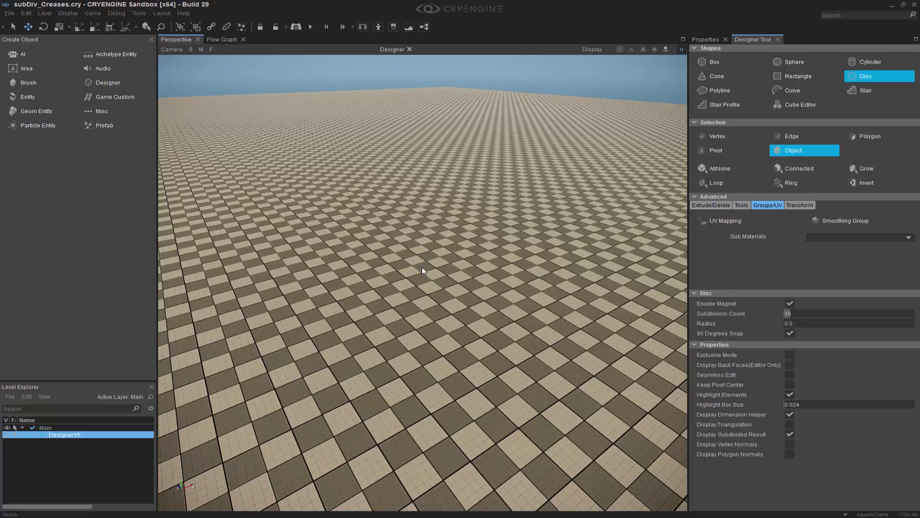
mouse_move(421, 266)
mouse_down()
mouse_move(446, 293)
mouse_move(512, 314)
mouse_move(455, 297)
mouse_move(442, 274)
mouse_move(448, 280)
mouse_up()
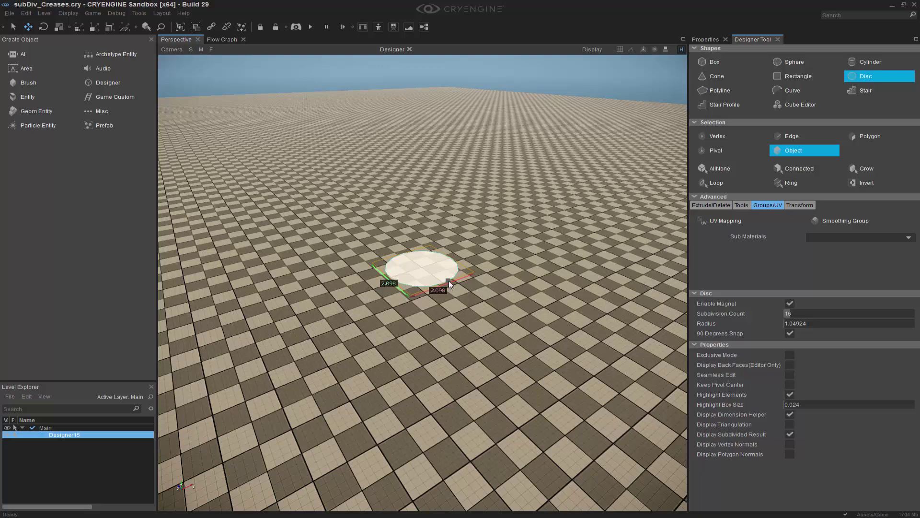
middle_drag(448, 281, 402, 325)
scroll(484, 403, up, 2)
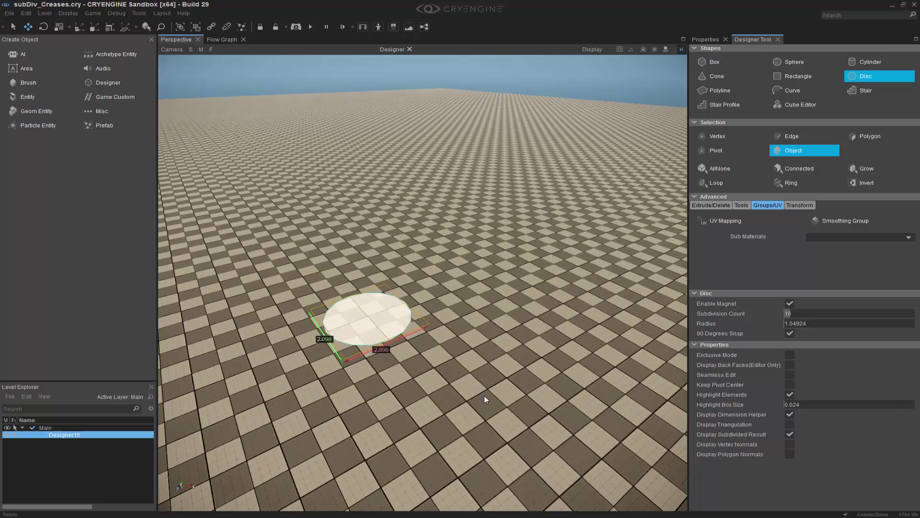
right_drag(484, 395, 498, 376)
middle_drag(498, 376, 491, 384)
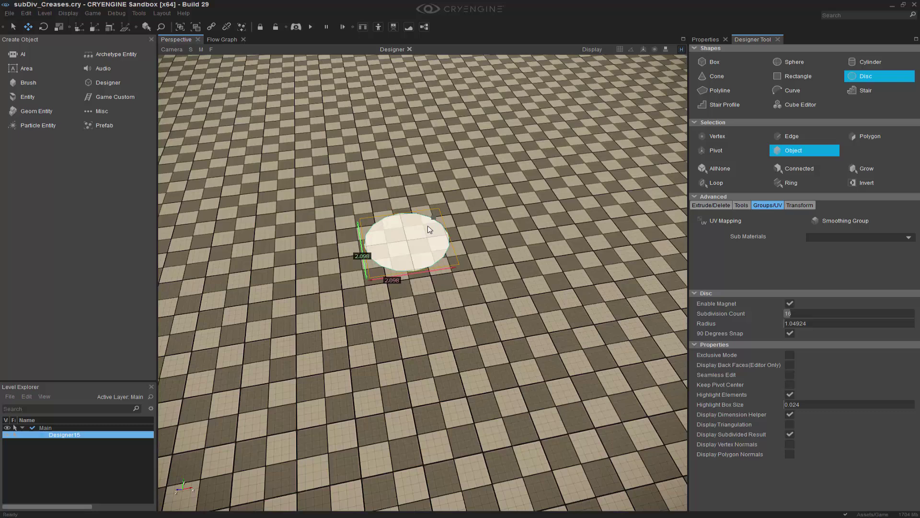
right_drag(450, 324, 446, 350)
key(Escape)
key(Escape)
scroll(449, 347, up, 2)
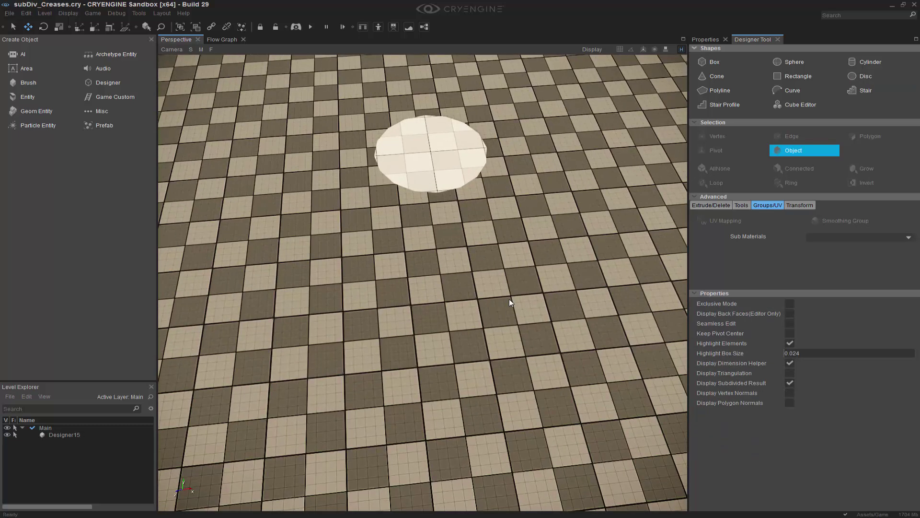
Step: With grid snapping on, draw a closed, bent leg-shaped polyline about 0.75 wide and 2.25 long on the ground near the disc
click(724, 87)
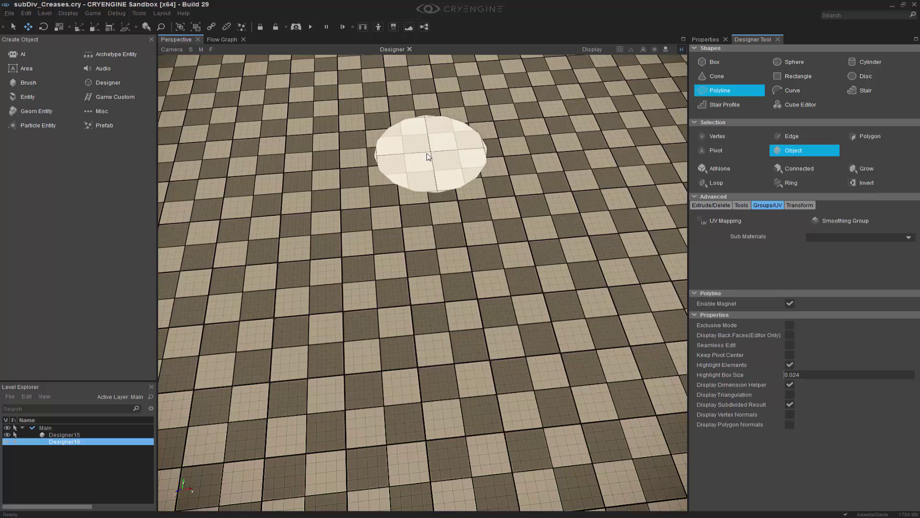
click(621, 49)
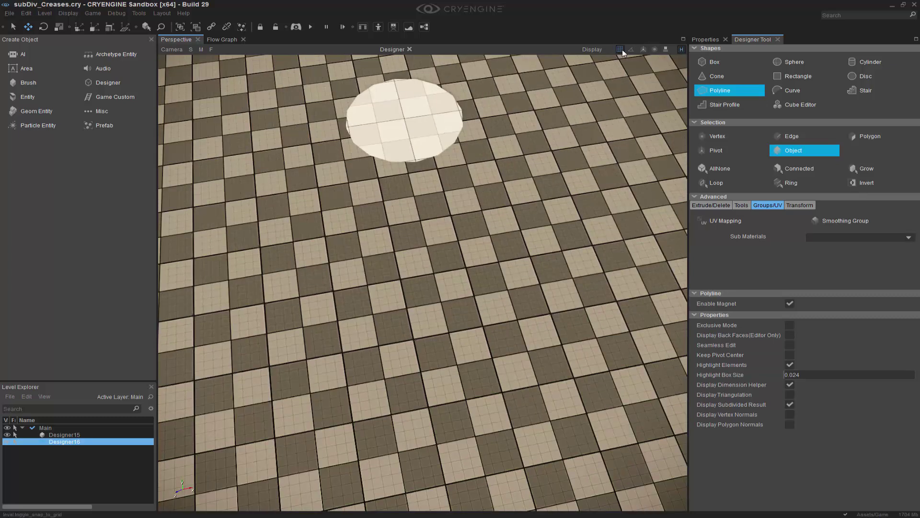
right_click(622, 50)
click(642, 63)
right_drag(502, 191, 500, 197)
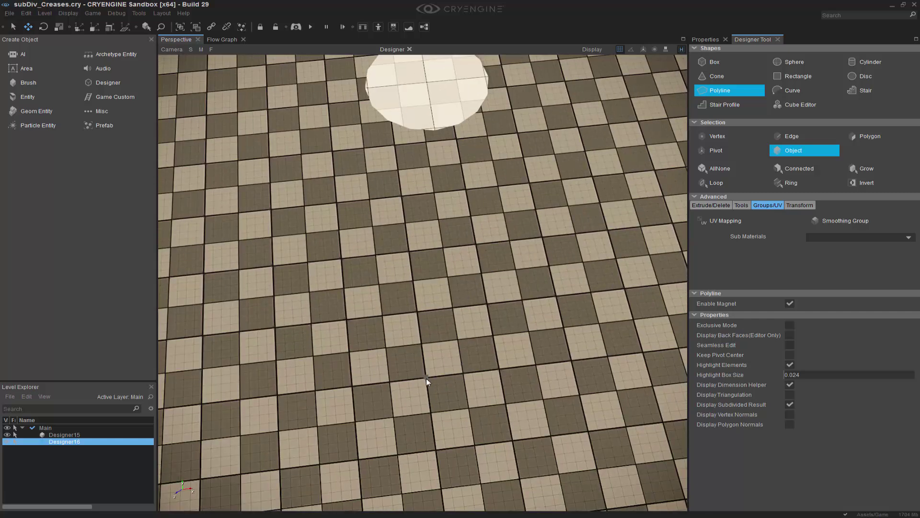
click(412, 280)
click(426, 377)
right_drag(427, 377, 303, 281)
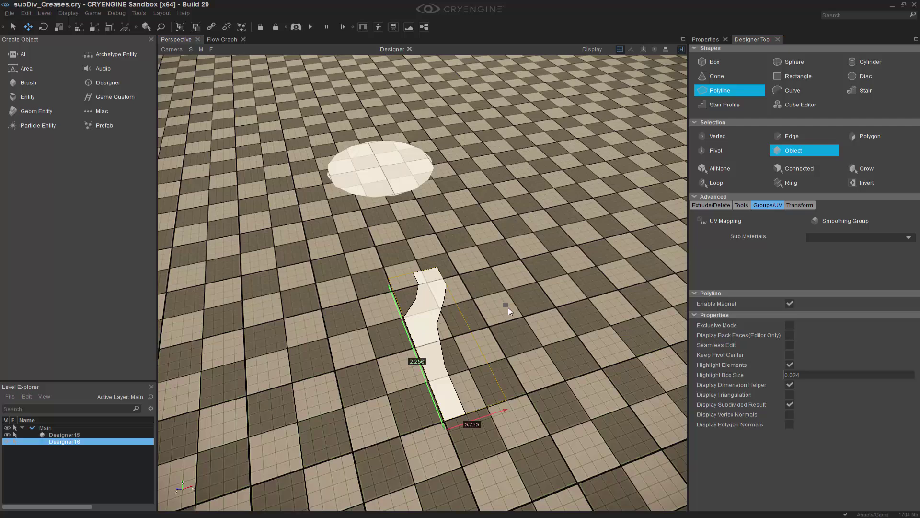
right_drag(508, 307, 364, 281)
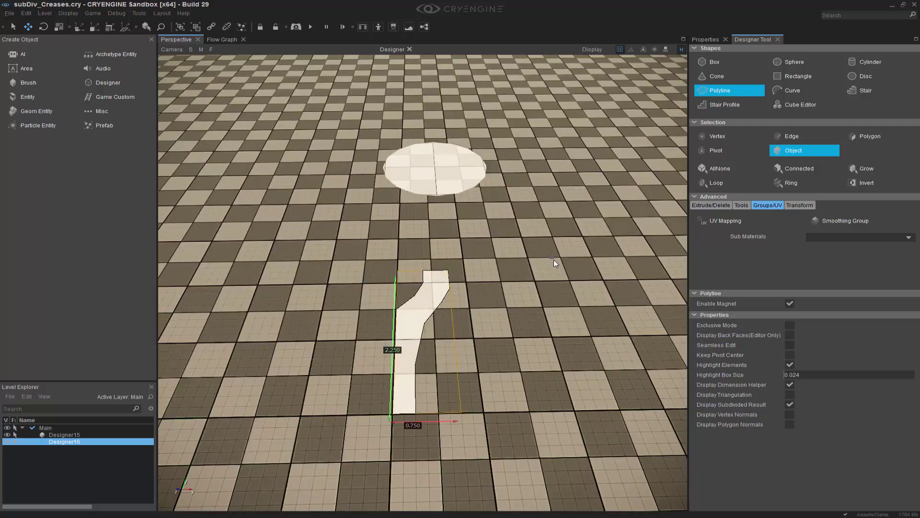
Step: Turn off grid snapping and shift all polyline vertices except the two at the foot along X, making the shape about 1.23 wide
click(722, 138)
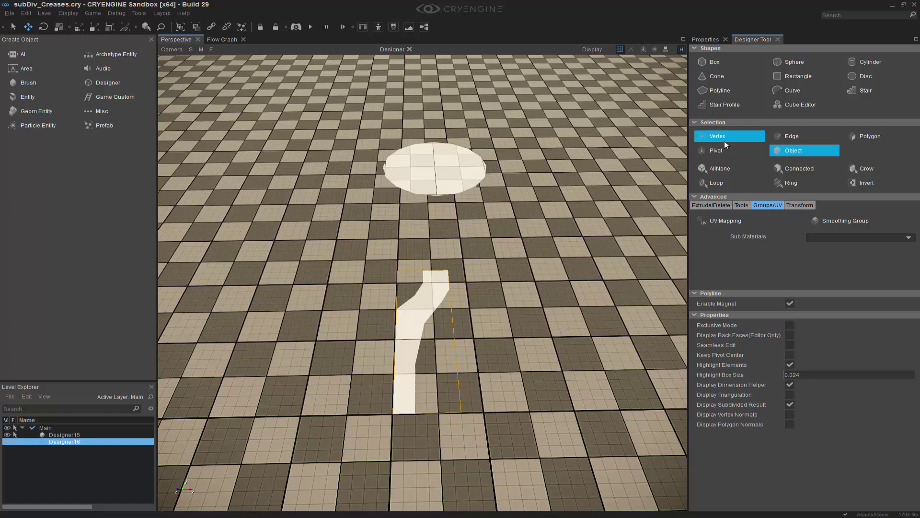
drag(330, 226, 514, 380)
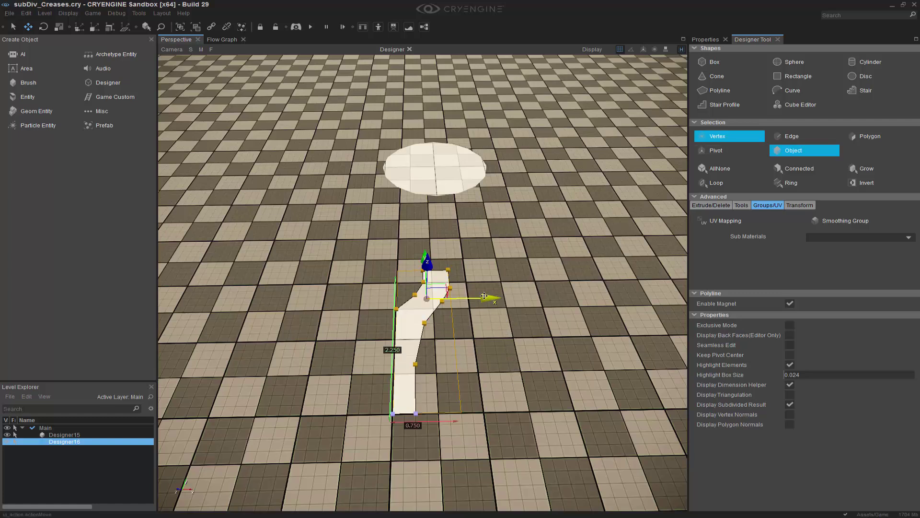
drag(488, 299, 512, 300)
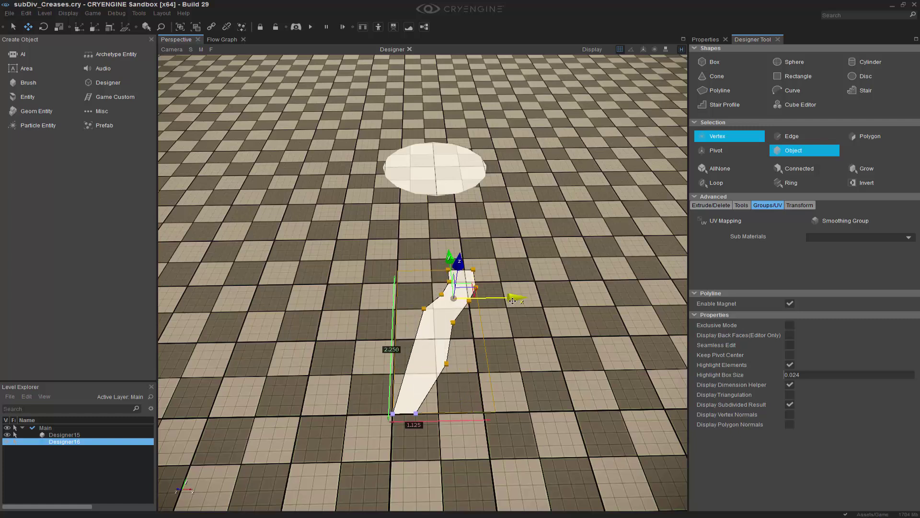
key(ctrl+z)
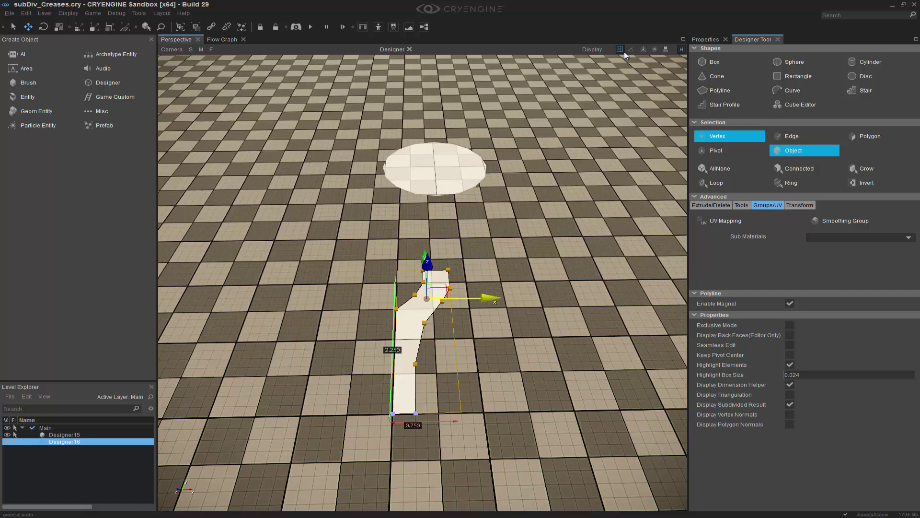
click(622, 50)
right_drag(507, 334, 507, 317)
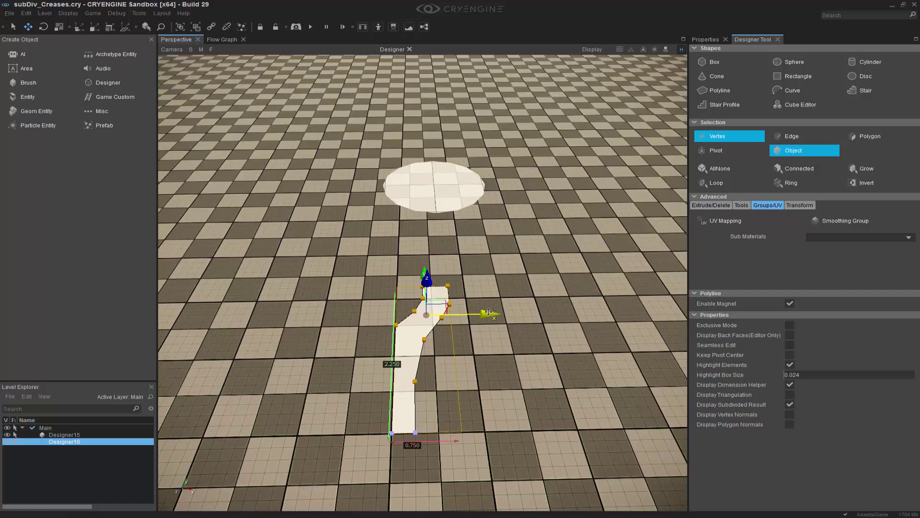
drag(488, 312, 522, 313)
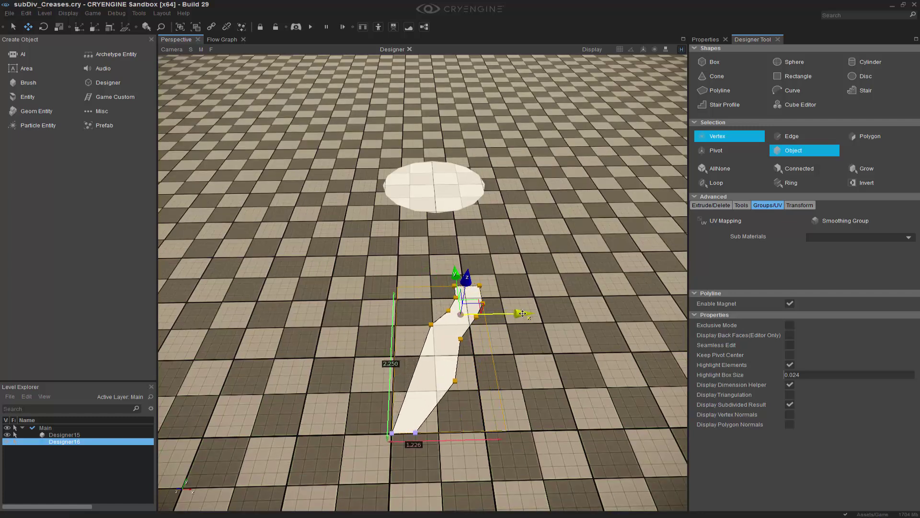
click(576, 403)
Step: Move the lower vertex on the shape's inner side and the two bend vertices on the opposite side along X to smooth the outline
click(456, 380)
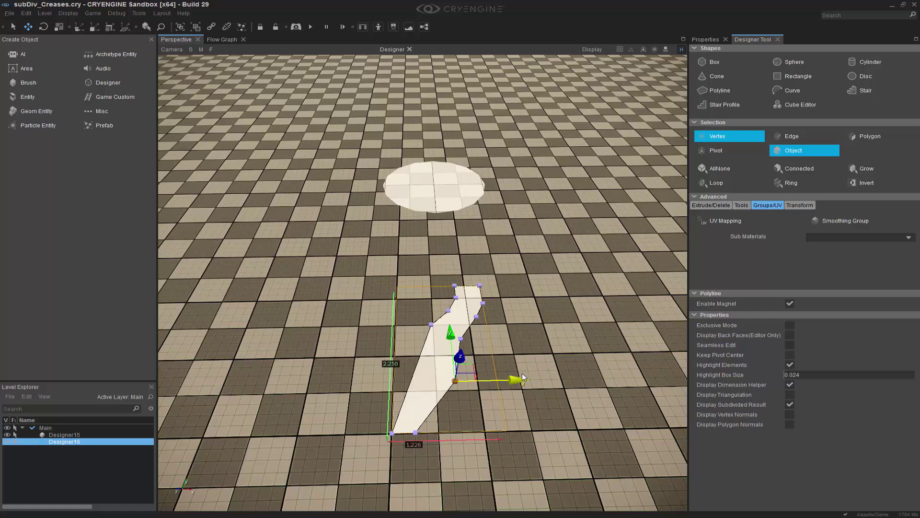
drag(516, 377, 498, 377)
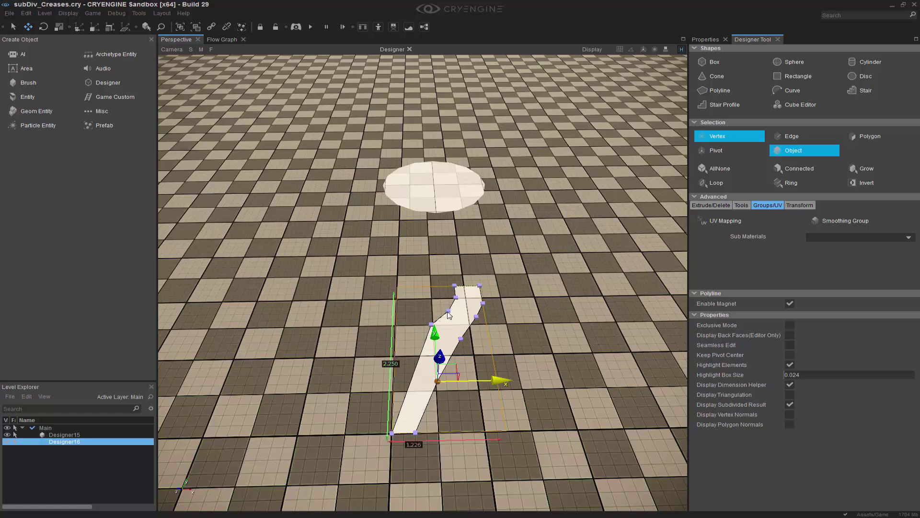
click(449, 312)
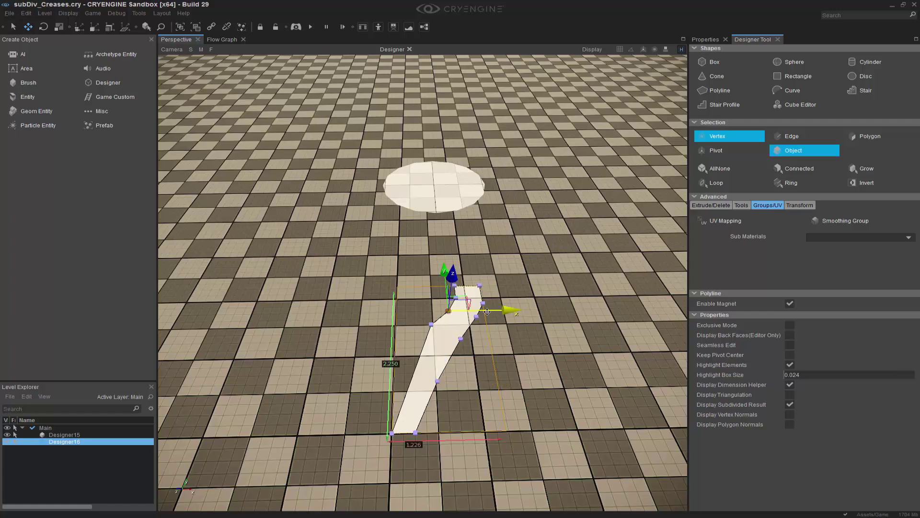
drag(487, 311, 482, 310)
click(431, 324)
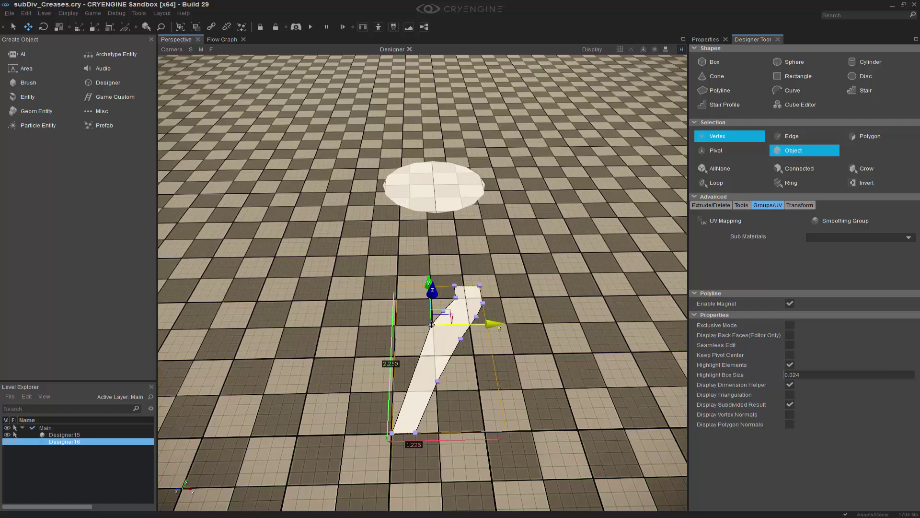
drag(486, 324, 490, 324)
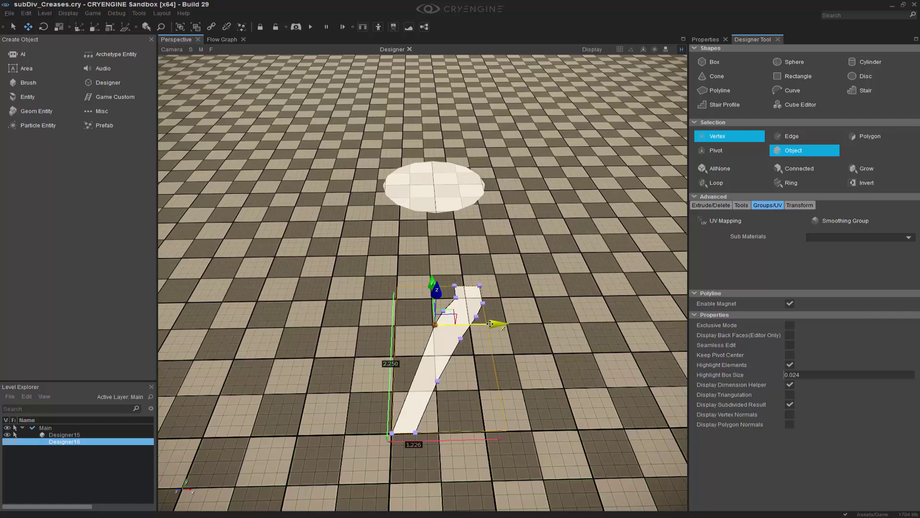
Step: Nudge the two bend vertices on the leg shape's other side inward along X, leave vertex editing and deselect the shape
click(461, 339)
drag(497, 339, 510, 318)
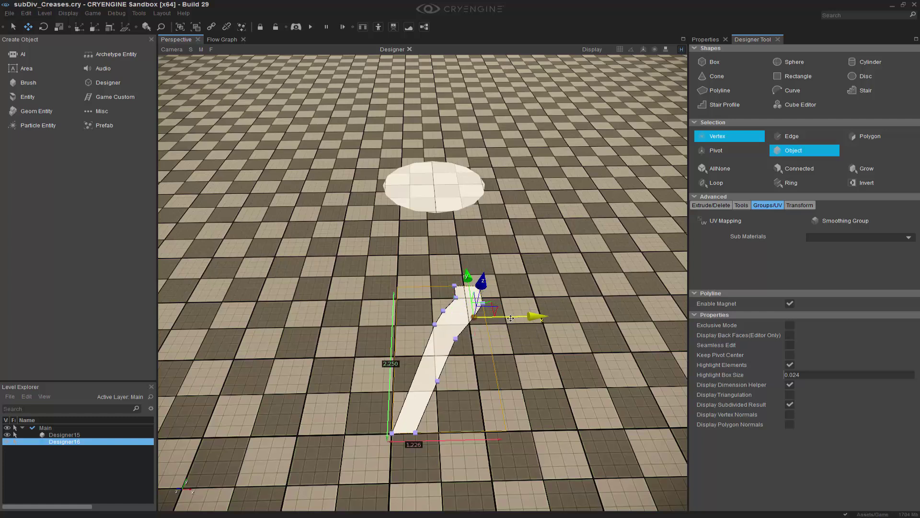
click(522, 282)
right_drag(537, 395, 546, 389)
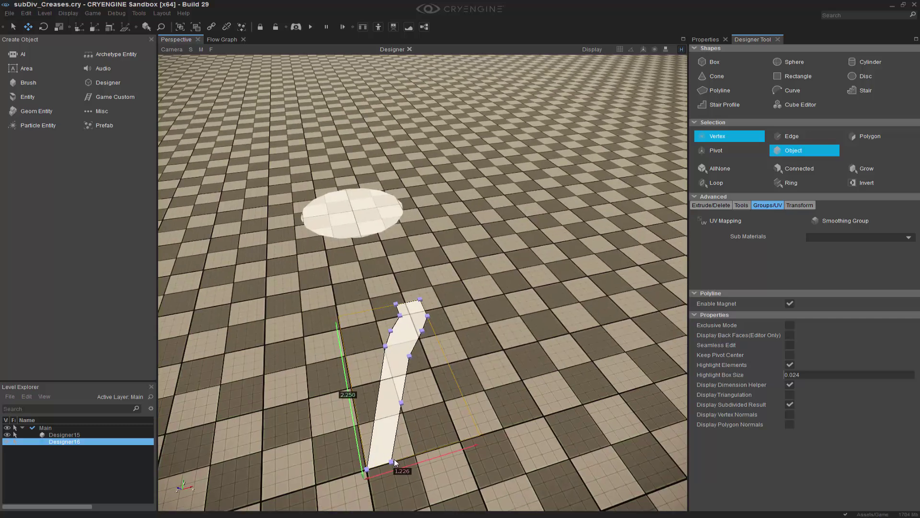
right_drag(467, 420, 472, 419)
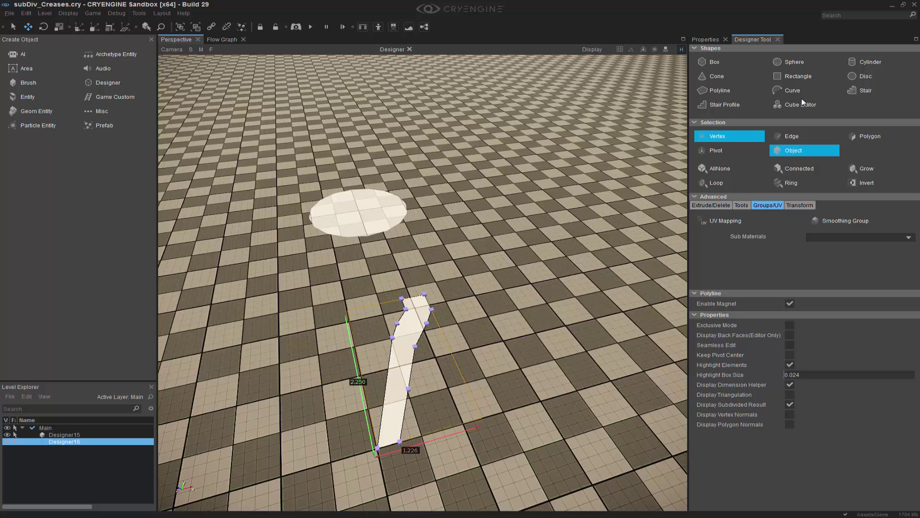
click(830, 150)
right_drag(459, 359, 459, 349)
click(467, 379)
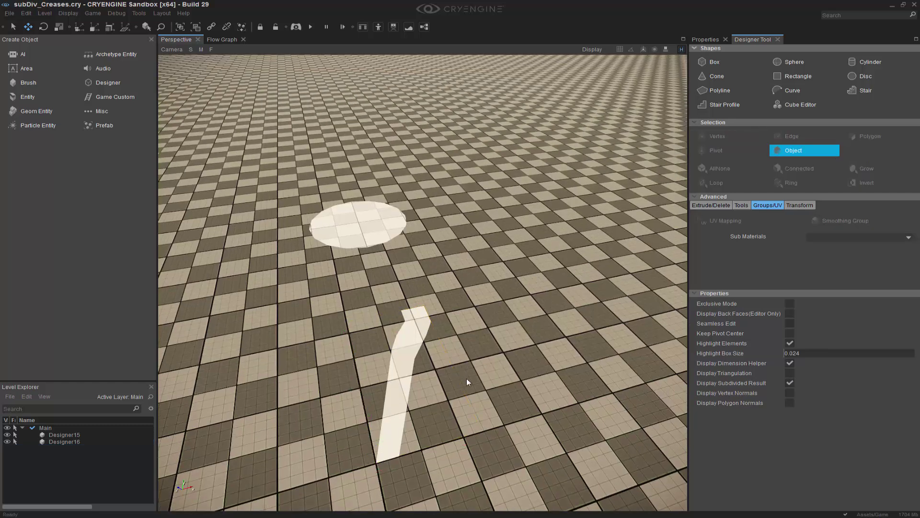
Step: With angle snapping on, stand the leg shape upright by rotating it about X and set its X rotation to 90
click(404, 375)
alt+middle_drag(404, 375, 463, 352)
click(631, 49)
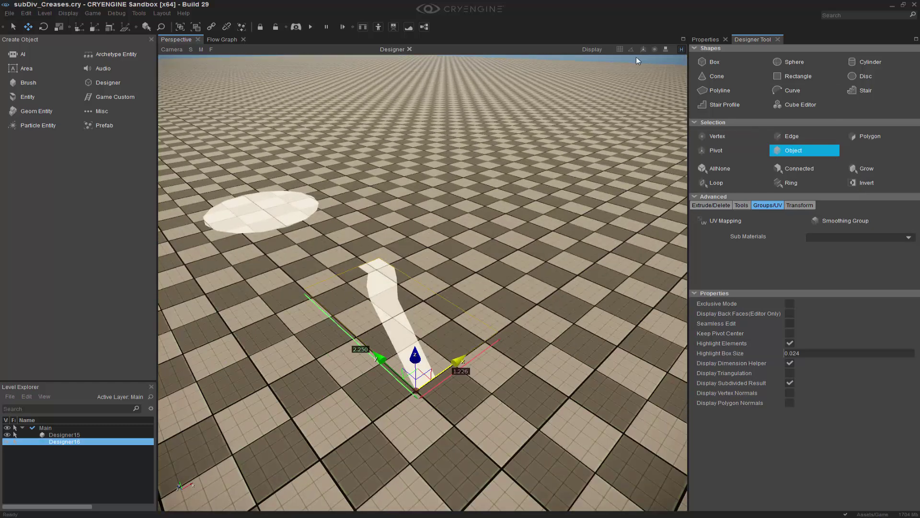
right_drag(542, 222, 546, 220)
key(3)
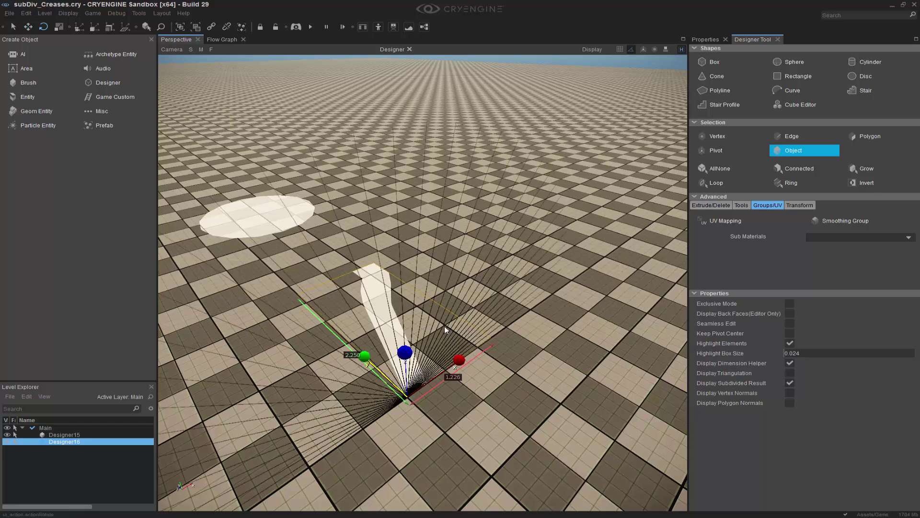
drag(438, 375, 428, 343)
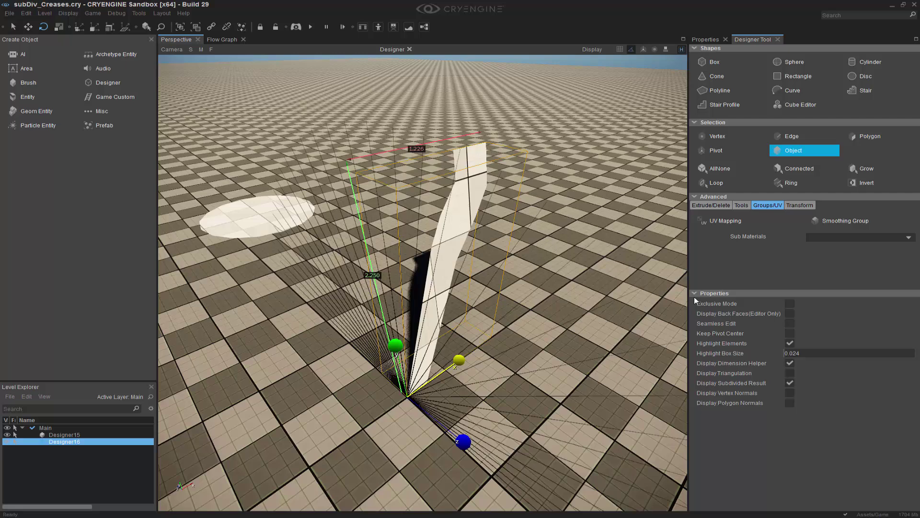
click(703, 38)
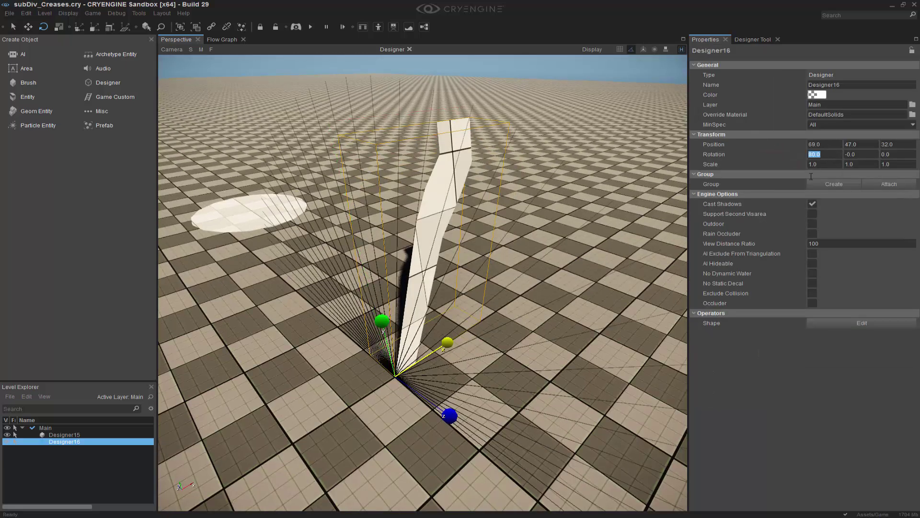
text(90)
key(Return)
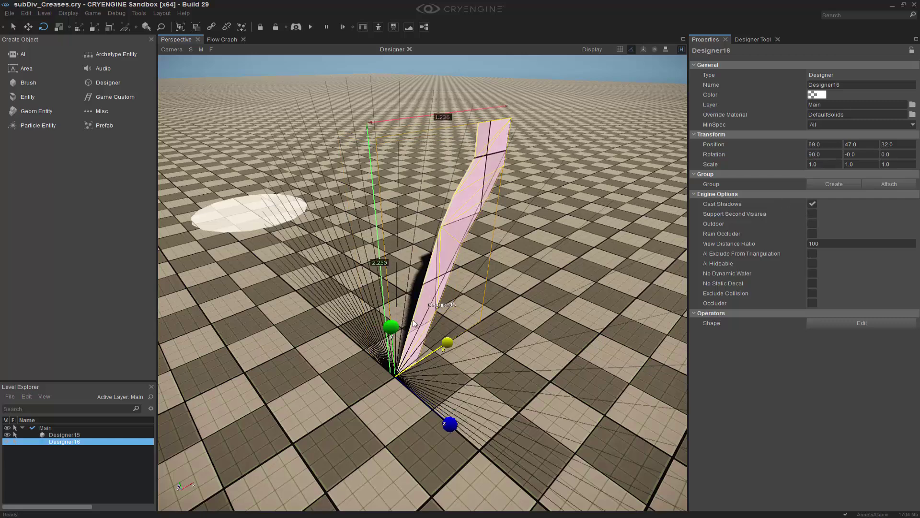
Step: Turn the upright leg shape to a Z rotation of -90 and move it along Y to about 50.24, beside the disc
drag(393, 333, 395, 374)
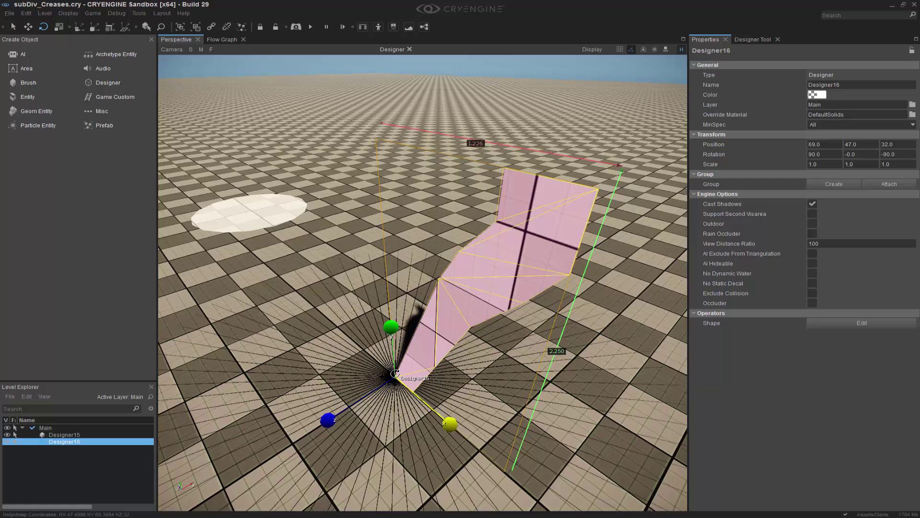
mouse_move(355, 408)
right_down()
mouse_move(361, 444)
mouse_move(354, 407)
right_up()
key(2)
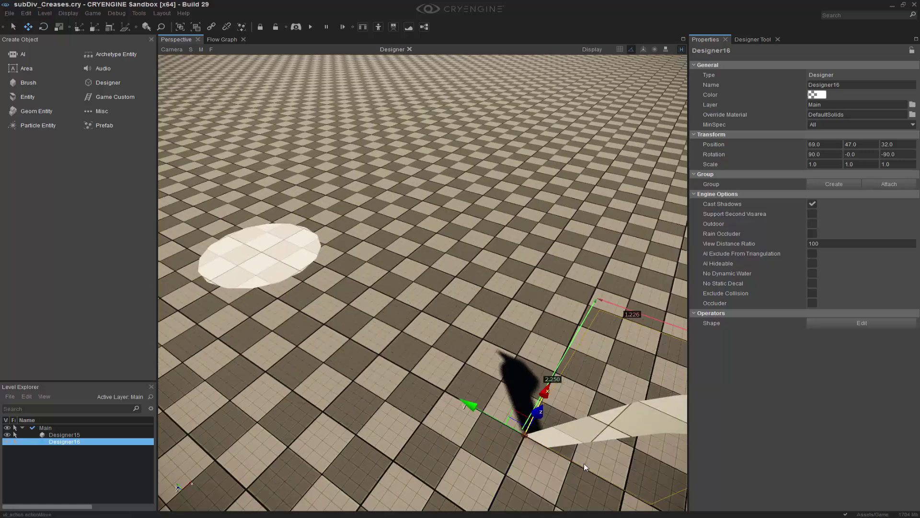
drag(472, 407, 257, 336)
right_drag(258, 336, 493, 340)
Step: Scale the leg shape down to about 0.5 in X and 0.75 in Y and Z
key(4)
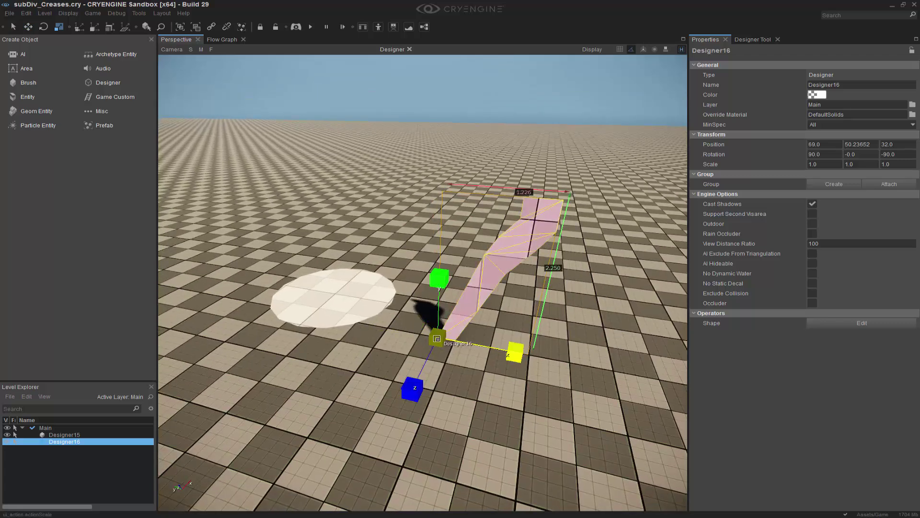
drag(436, 338, 513, 367)
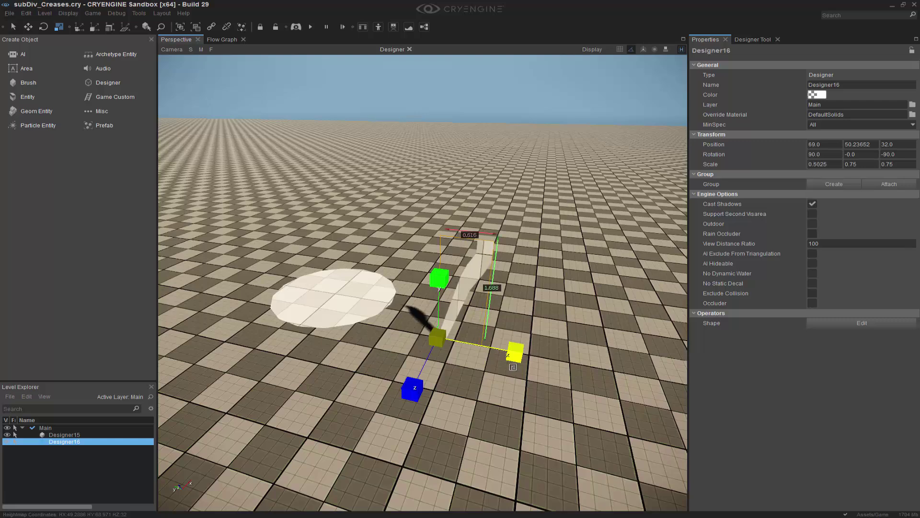
Step: Select the leg shape together with the disc and merge them into one Designer object
click(513, 401)
middle_drag(513, 400, 496, 448)
right_drag(496, 405, 481, 414)
key(1)
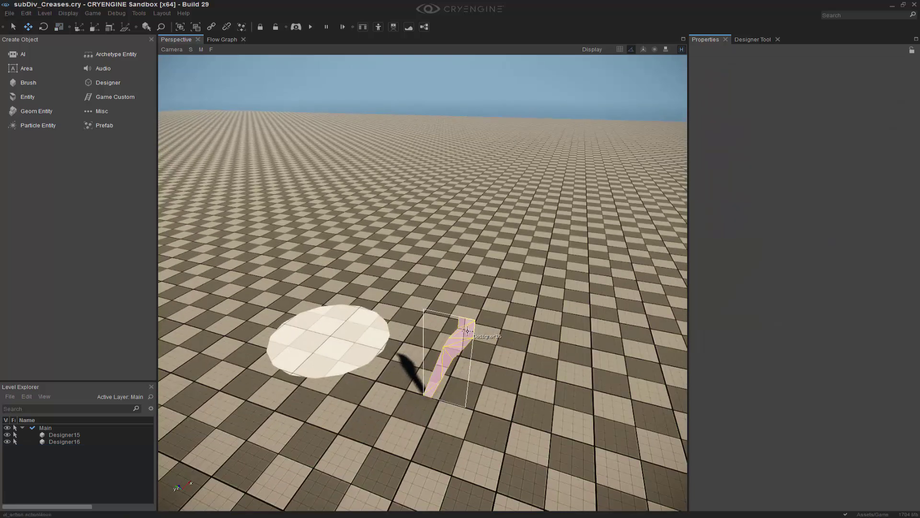
click(467, 330)
ctrl+click(311, 331)
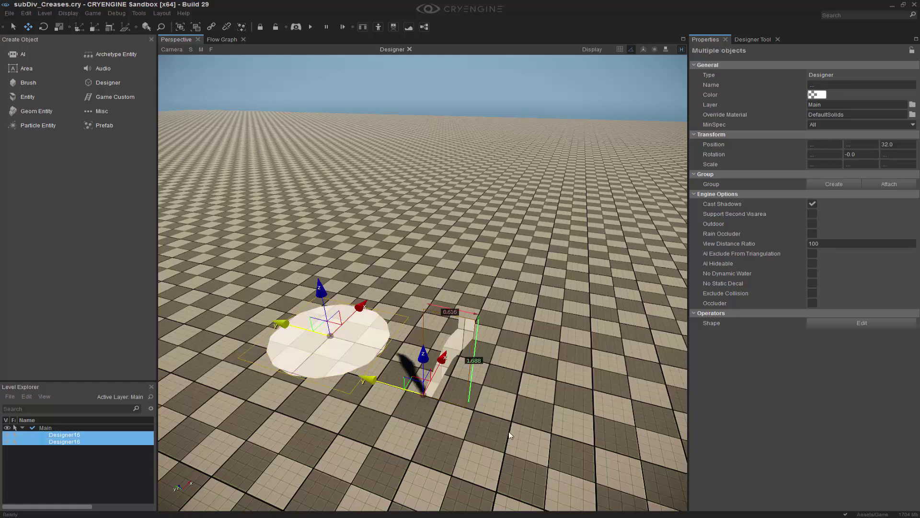
click(757, 39)
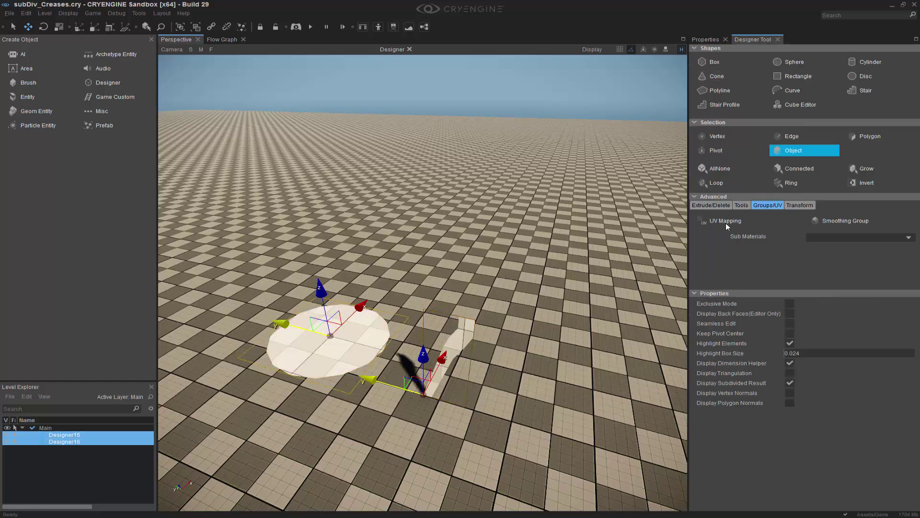
click(728, 206)
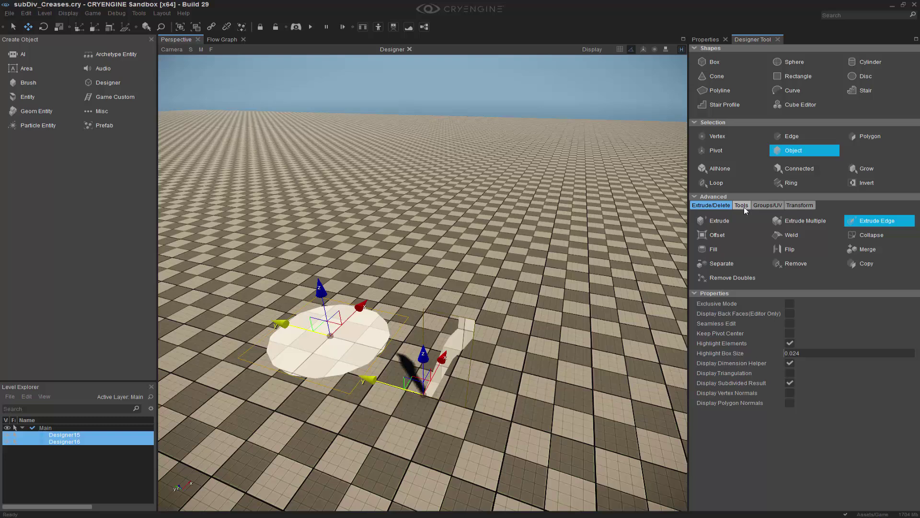
click(743, 207)
click(725, 206)
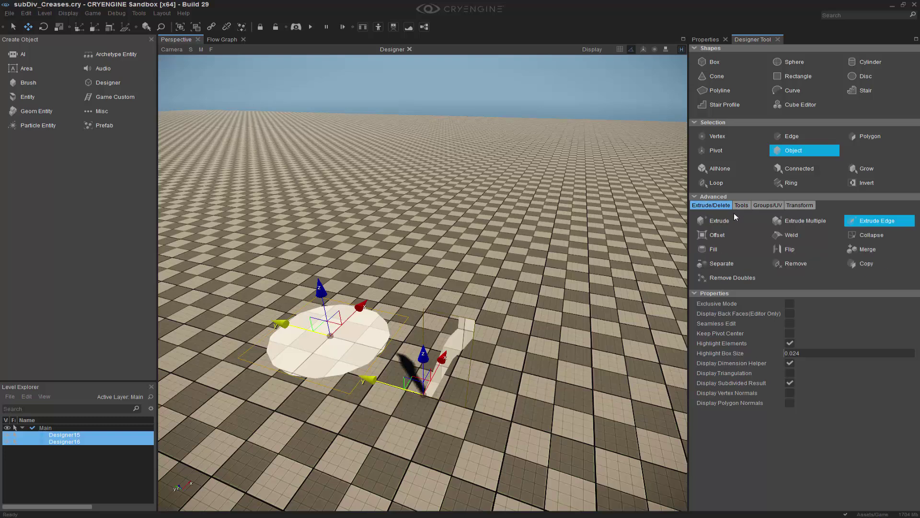
click(861, 249)
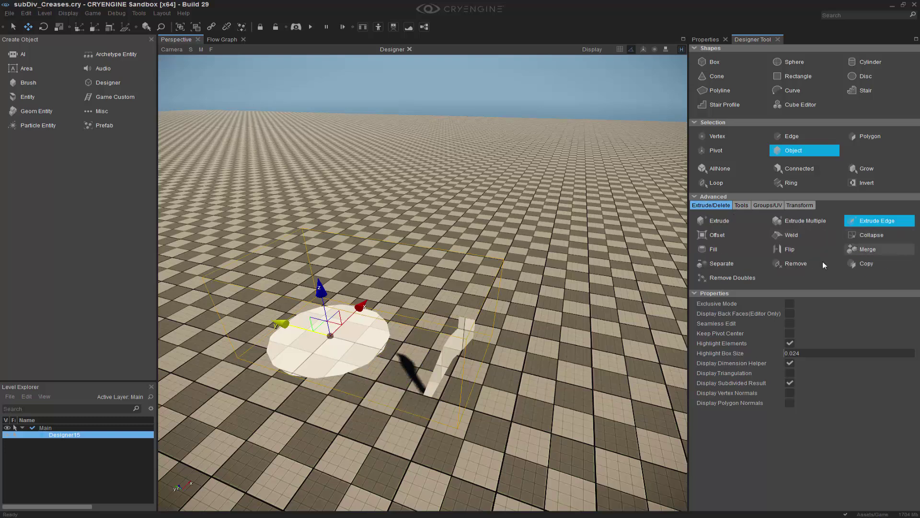
Step: Lathe the upright leg profile around the disc's outline to form a bowl and leave polygon editing
click(458, 335)
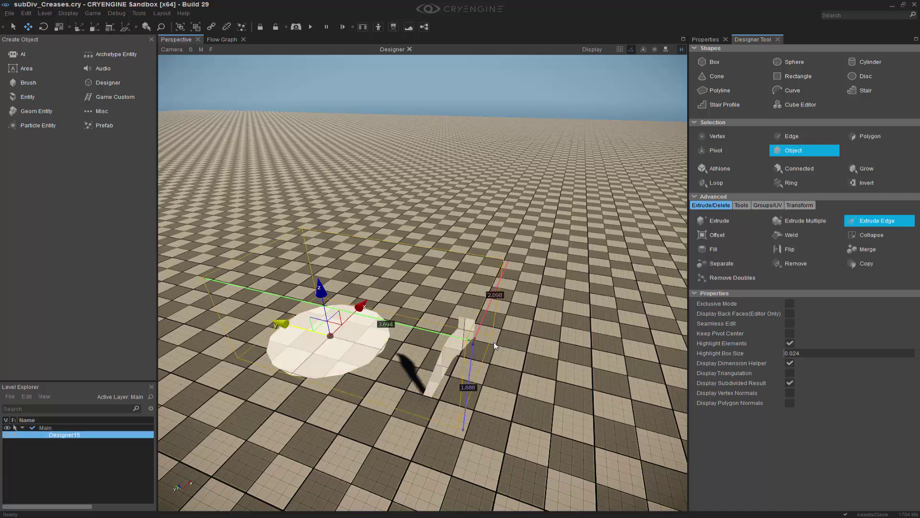
middle_drag(494, 342, 483, 332)
click(742, 205)
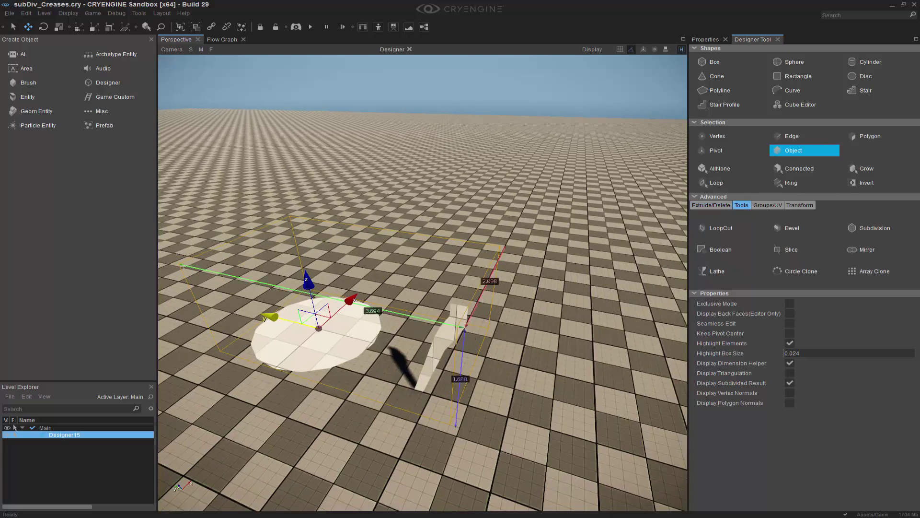
scroll(679, 279, up, 2)
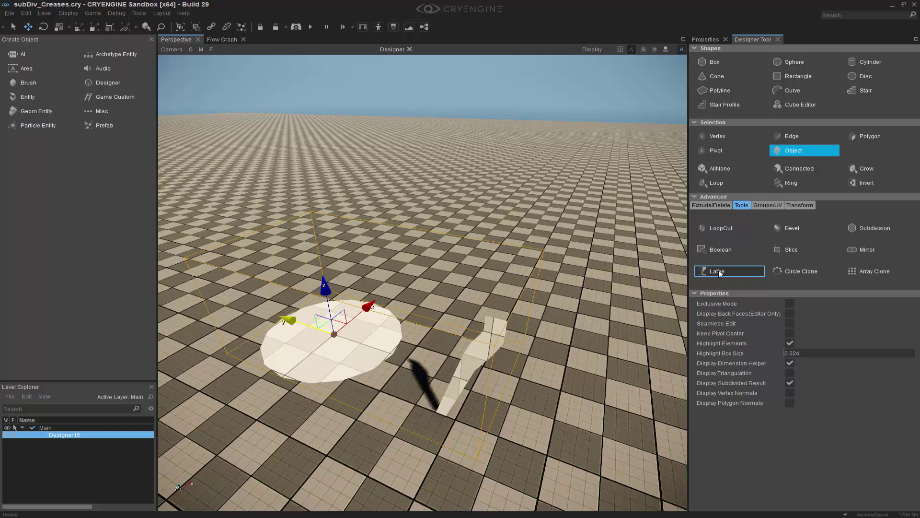
click(718, 270)
middle_drag(497, 383, 483, 399)
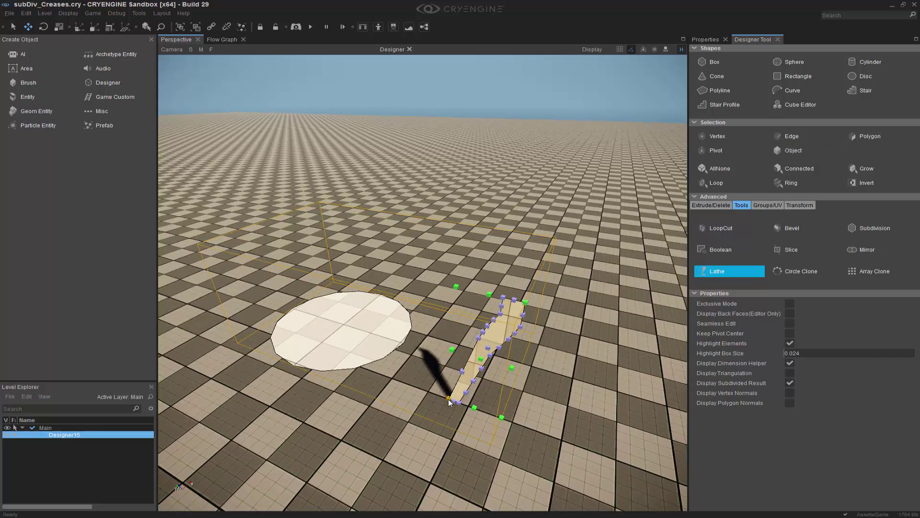
click(448, 399)
click(382, 336)
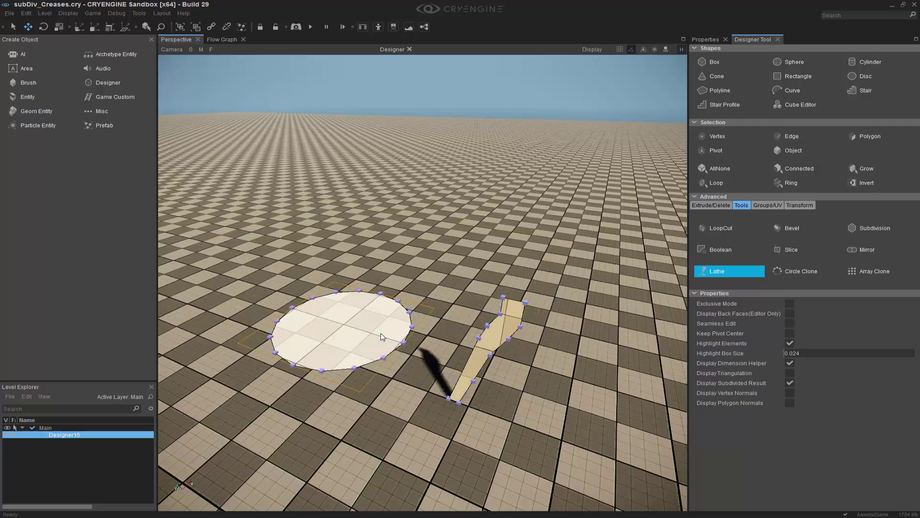
click(404, 342)
right_drag(402, 342, 604, 378)
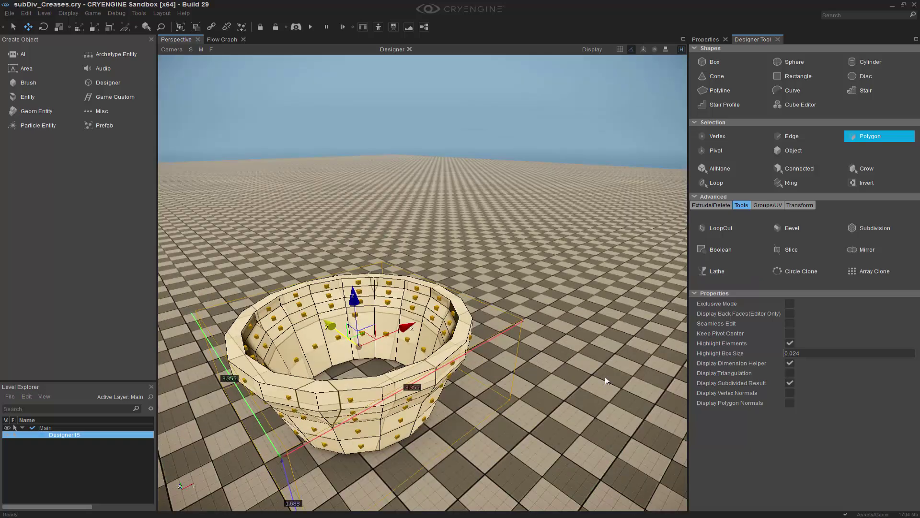
key(Escape)
key(Escape)
Step: Select the lathed bowl as an object and raise it along Z well above the ground
click(403, 302)
middle_drag(403, 302, 419, 239)
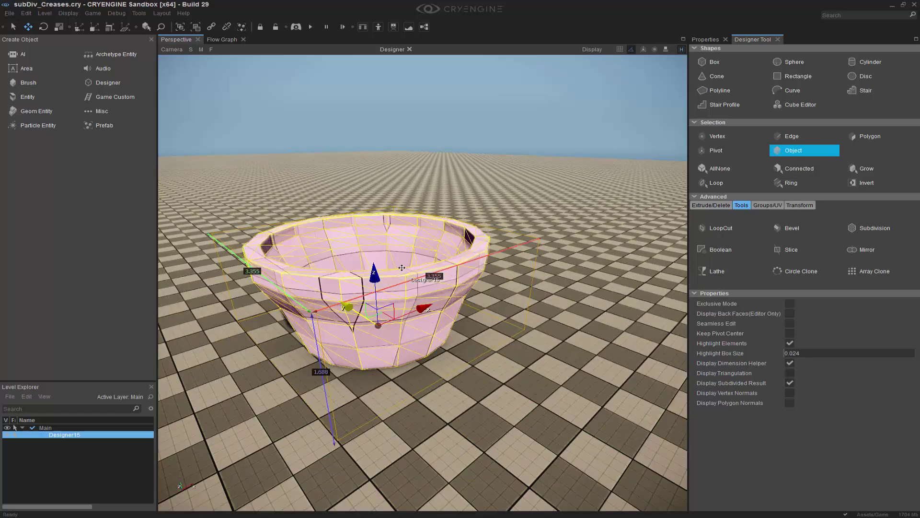
drag(375, 283, 363, 120)
Step: Delete the ring-shaped polygon on the underside of the bowl
right_drag(363, 120, 362, 86)
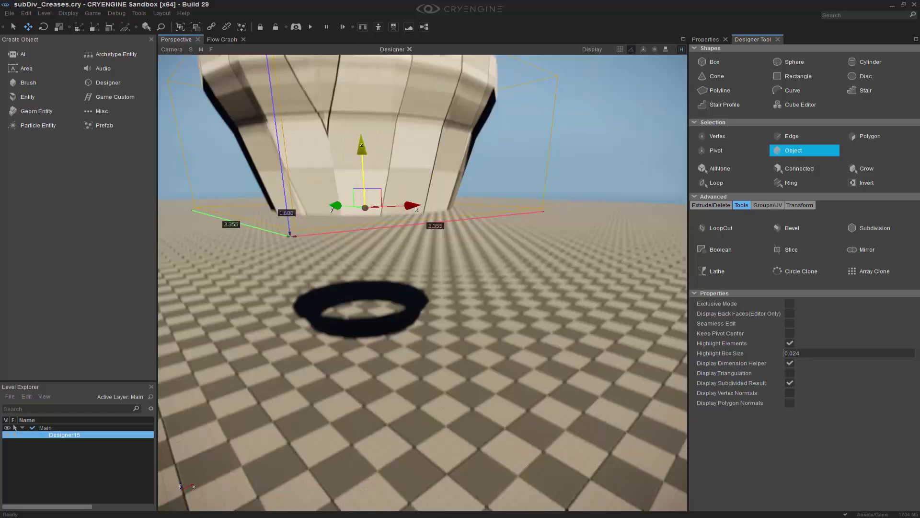
right_drag(422, 283, 515, 240)
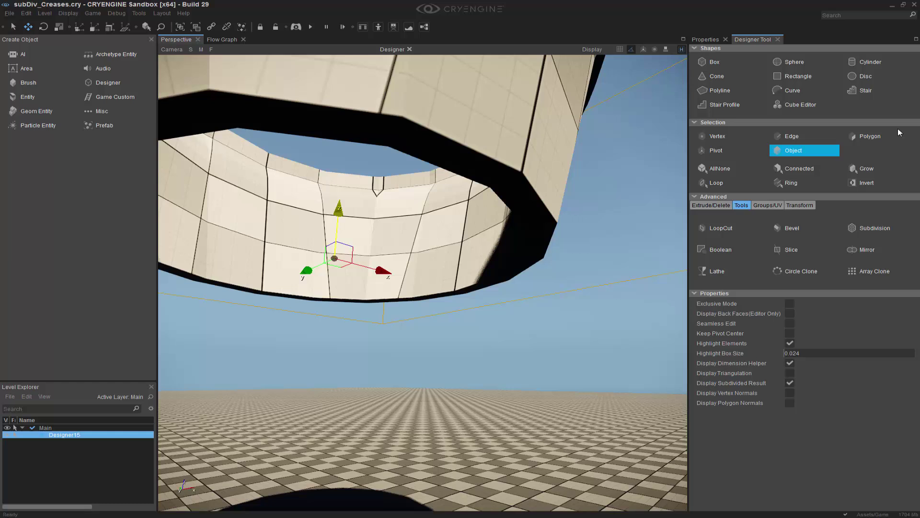
click(879, 136)
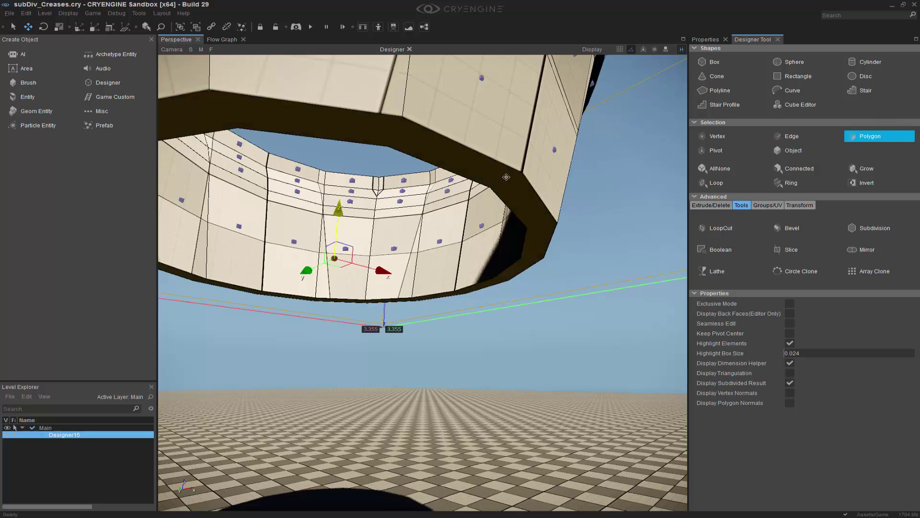
key(Delete)
Step: Select the inner bottom edge loop of the bowl and fill it to close the inner floor
click(798, 140)
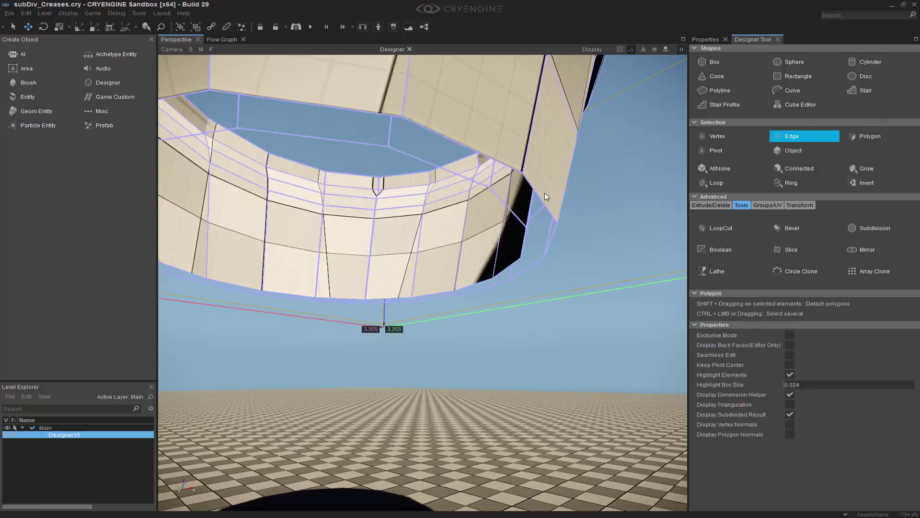
click(464, 177)
click(509, 209)
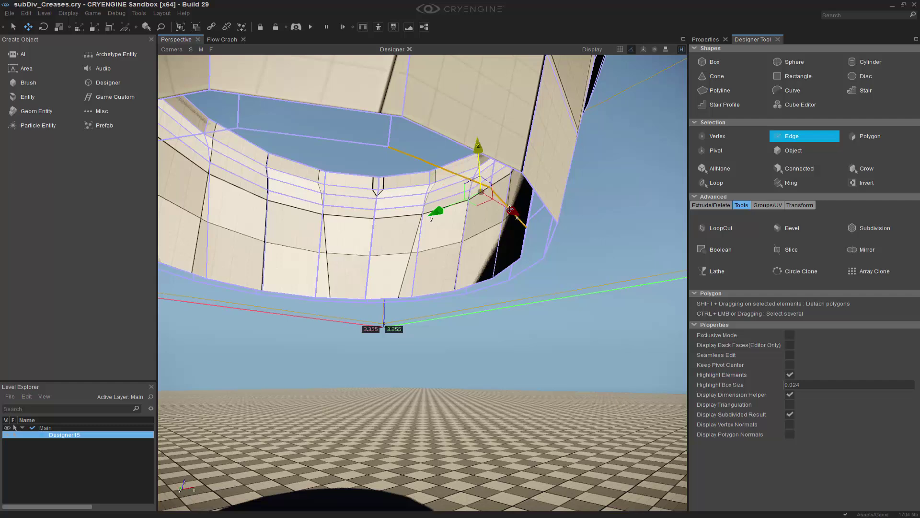
click(717, 183)
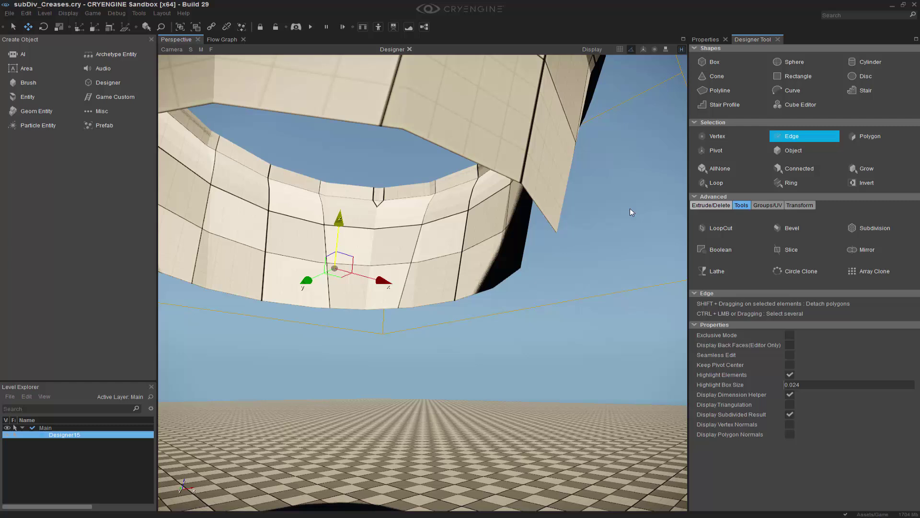
right_drag(630, 212, 649, 218)
click(737, 252)
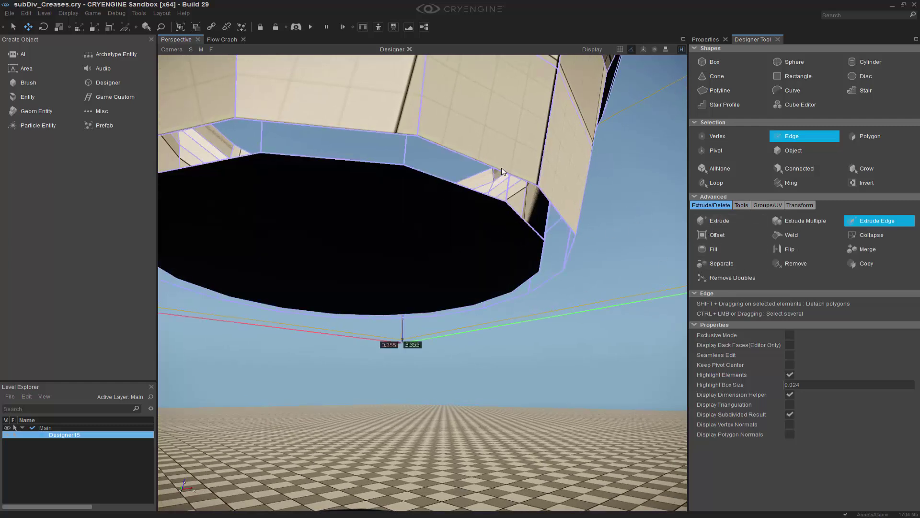
Step: Select the outer bottom edge loop, lower it about 0.2 along Z and scale it slightly inward
click(530, 183)
ctrl+click(553, 202)
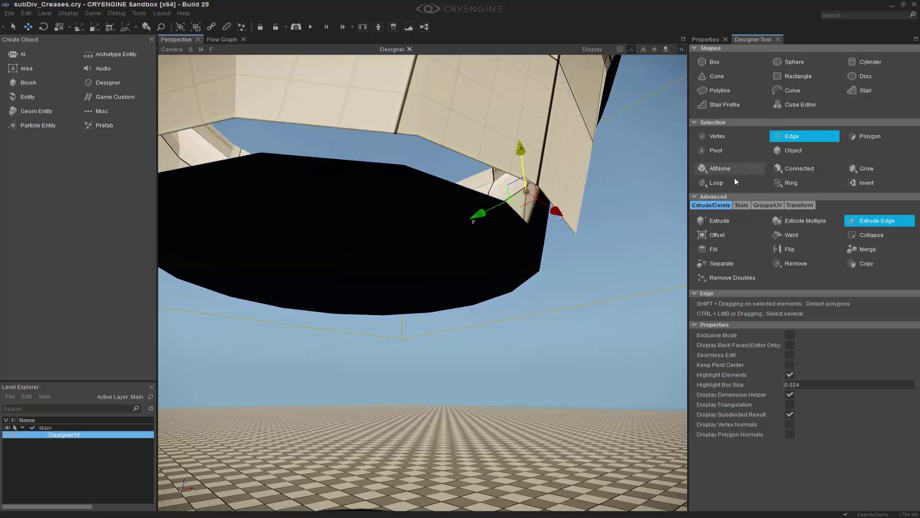
click(734, 181)
scroll(422, 283, down, 3)
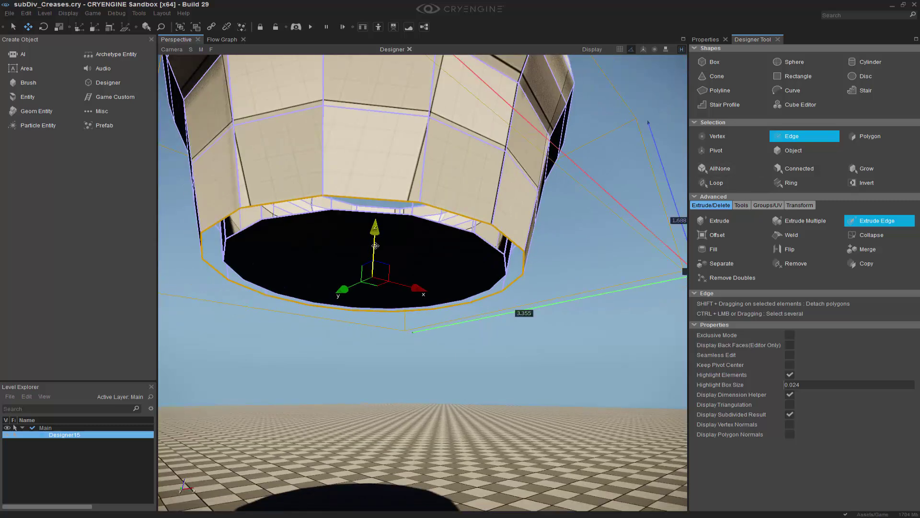
drag(375, 245, 376, 261)
key(4)
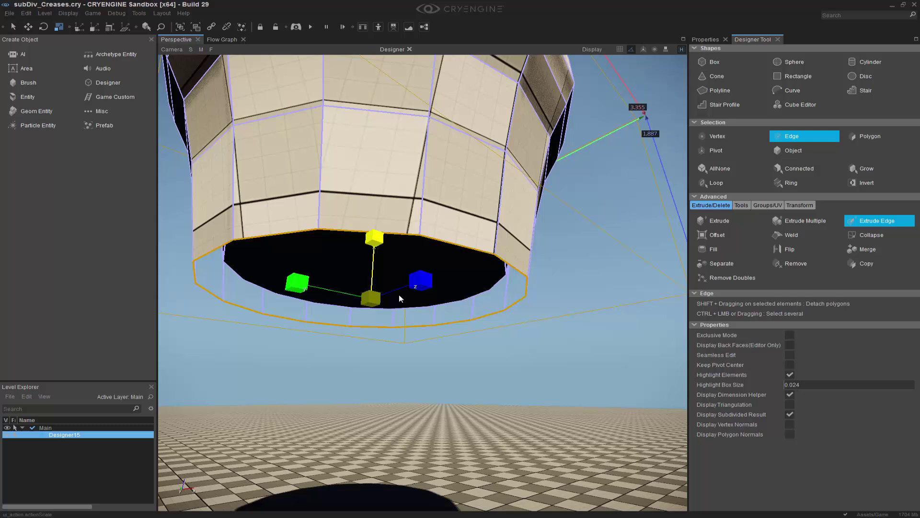
drag(370, 299, 366, 304)
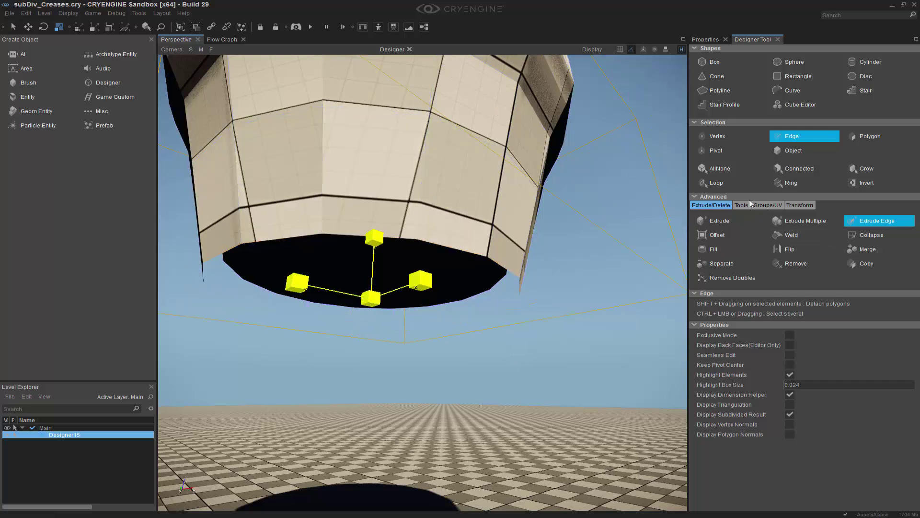
Step: Fill the opening bounded by the outer bottom edge loop to close the bowl's underside
click(720, 248)
alt+middle_drag(642, 269, 642, 403)
scroll(423, 336, down, 5)
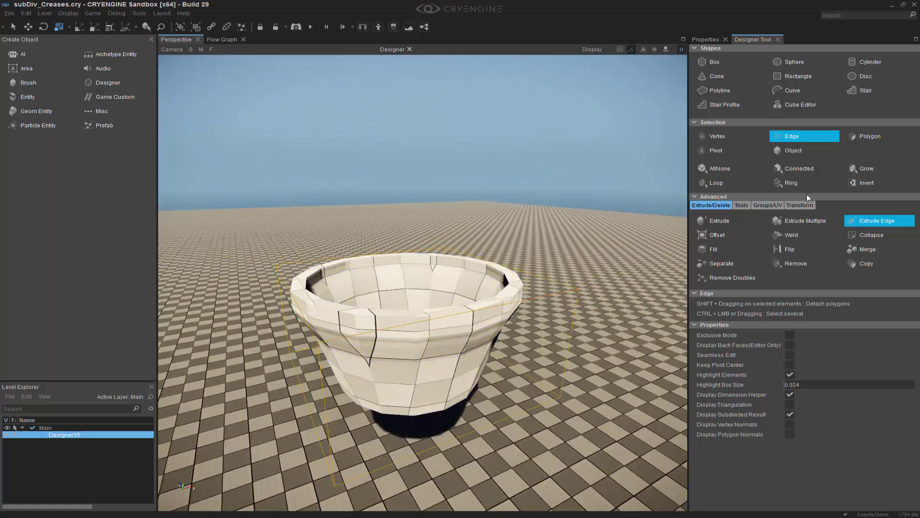
Step: Select all of the bowl's polygons, apply Auto Smooth to them and reselect the bowl as an object for moving
click(800, 152)
middle_drag(486, 307, 489, 248)
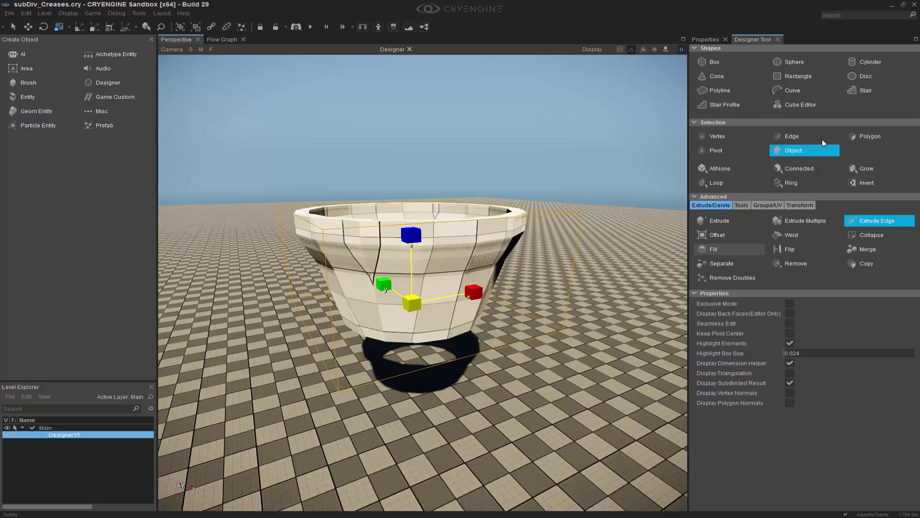
click(769, 205)
click(834, 220)
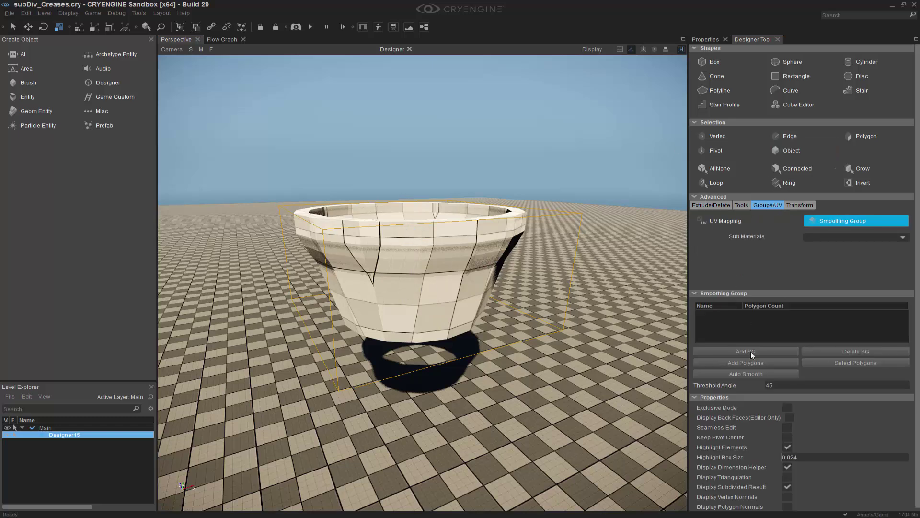
drag(184, 114, 621, 413)
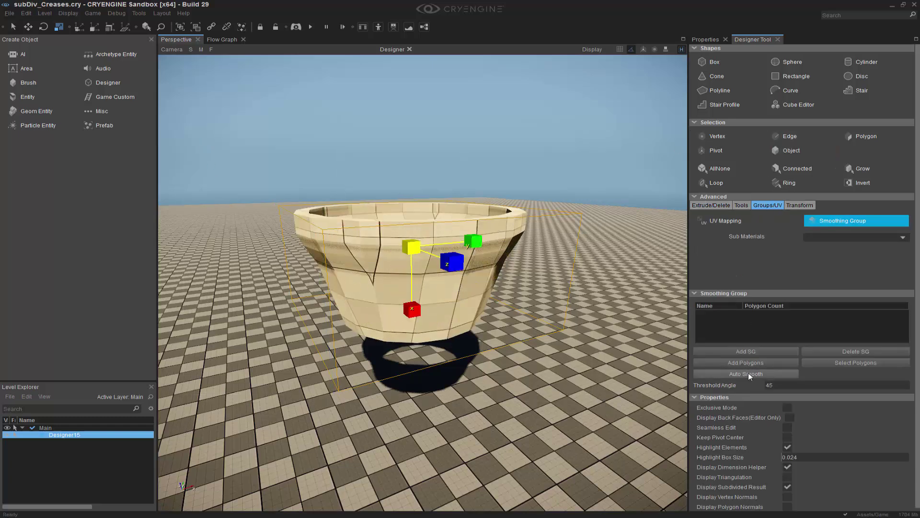
click(749, 373)
click(557, 375)
middle_drag(557, 375, 538, 410)
key(Escape)
click(538, 410)
click(499, 319)
key(2)
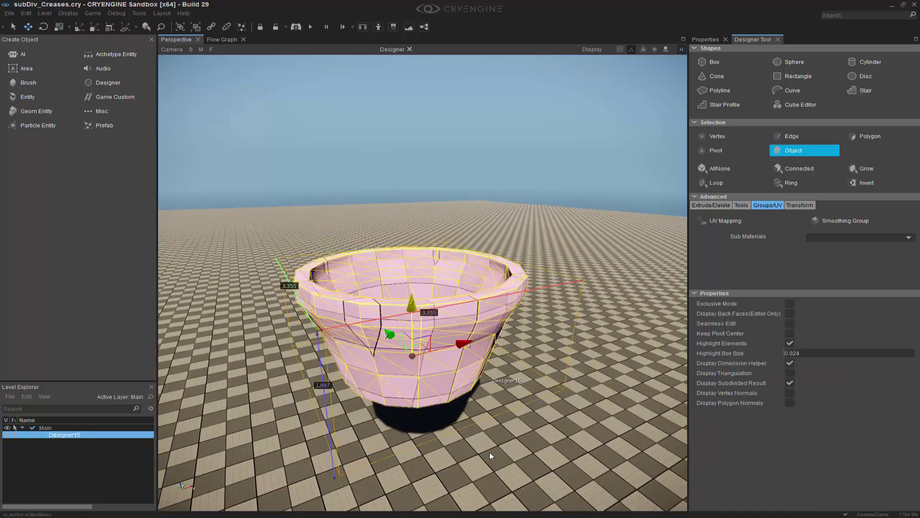
Step: Examine the inside of the bowl, its wall and its floor from above and close up
right_drag(490, 452, 490, 498)
middle_drag(456, 336, 456, 312)
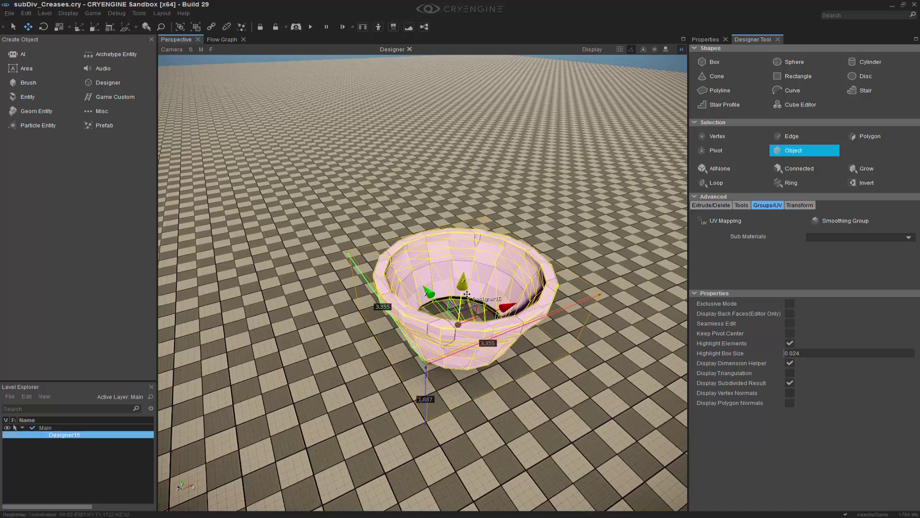
scroll(461, 304, down, 6)
middle_drag(532, 270, 399, 302)
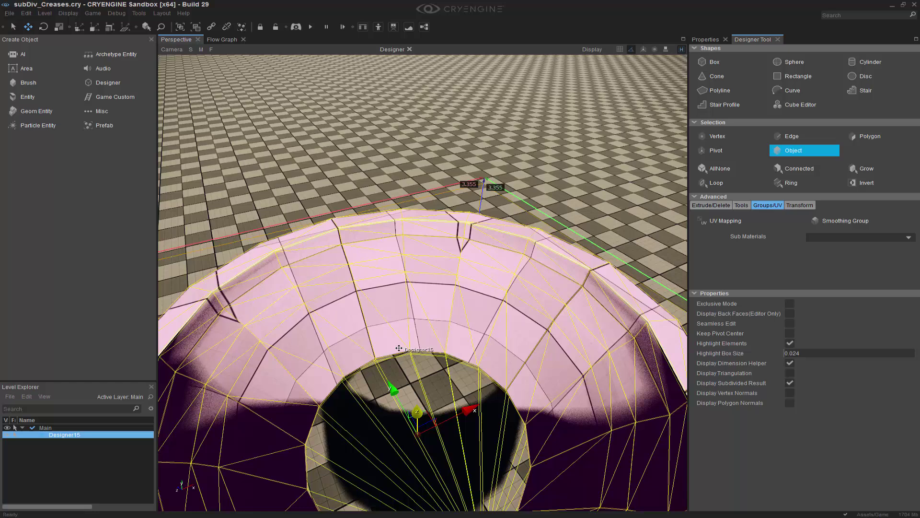
key(w)
right_drag(398, 301, 399, 192)
scroll(398, 348, down, 8)
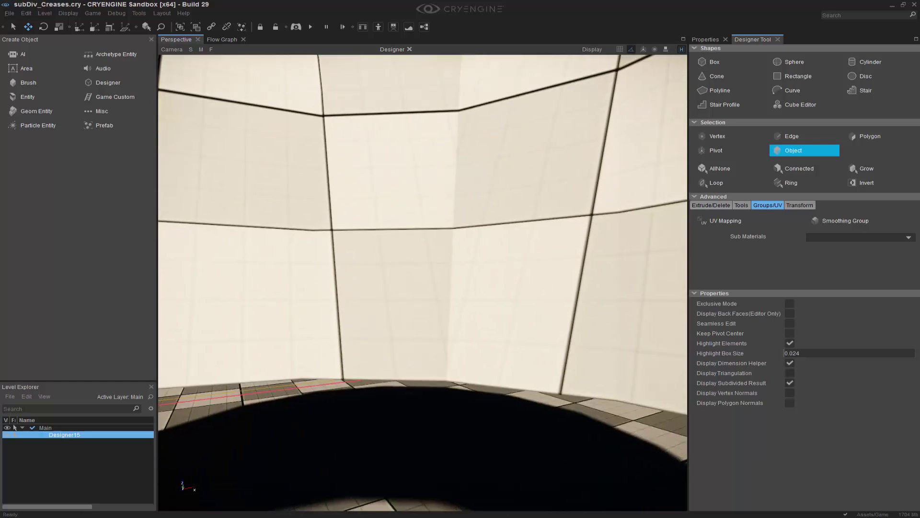
mouse_move(399, 348)
right_down()
mouse_move(413, 339)
mouse_move(414, 349)
right_up()
key(s)
scroll(415, 352, up, 8)
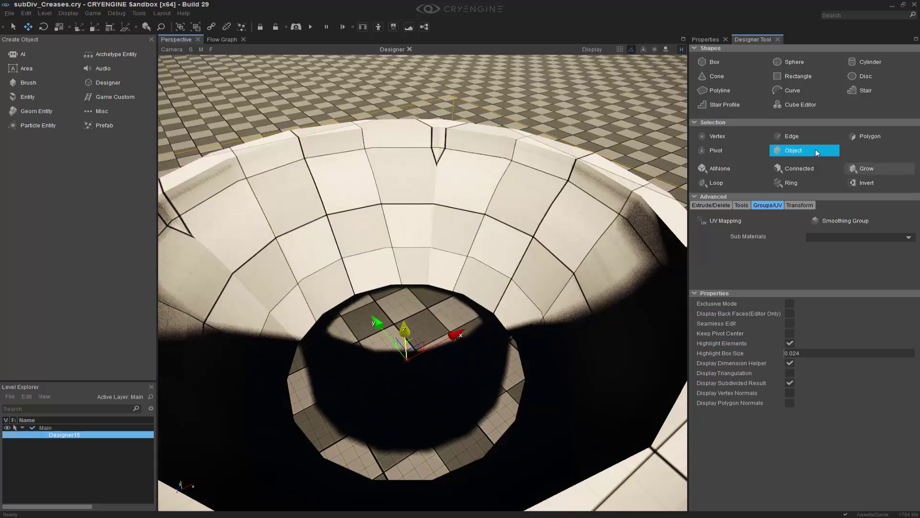
Step: Flip the polygon that forms the bowl's inner floor and deselect the bowl
click(851, 138)
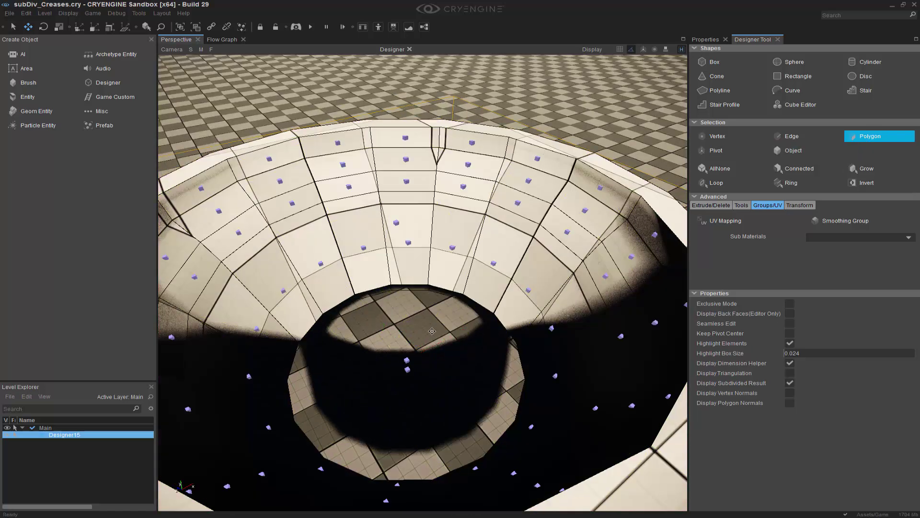
click(504, 336)
click(741, 205)
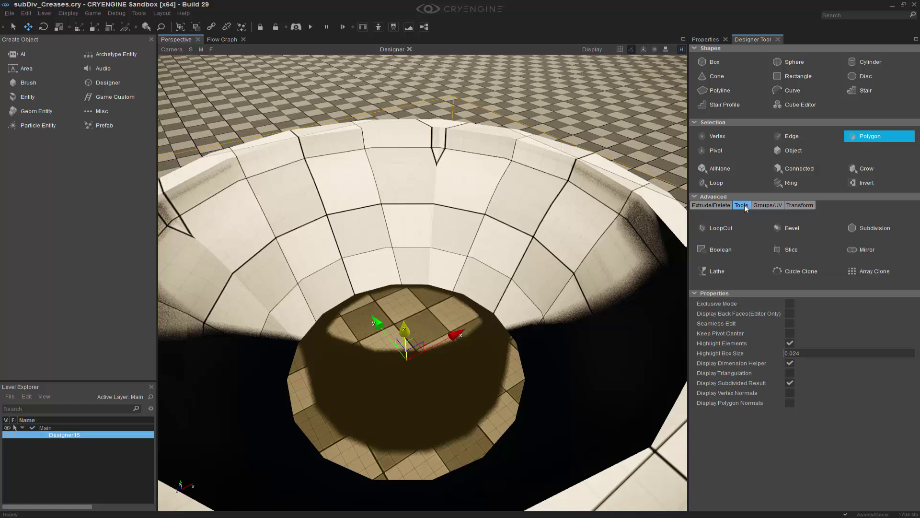
click(716, 205)
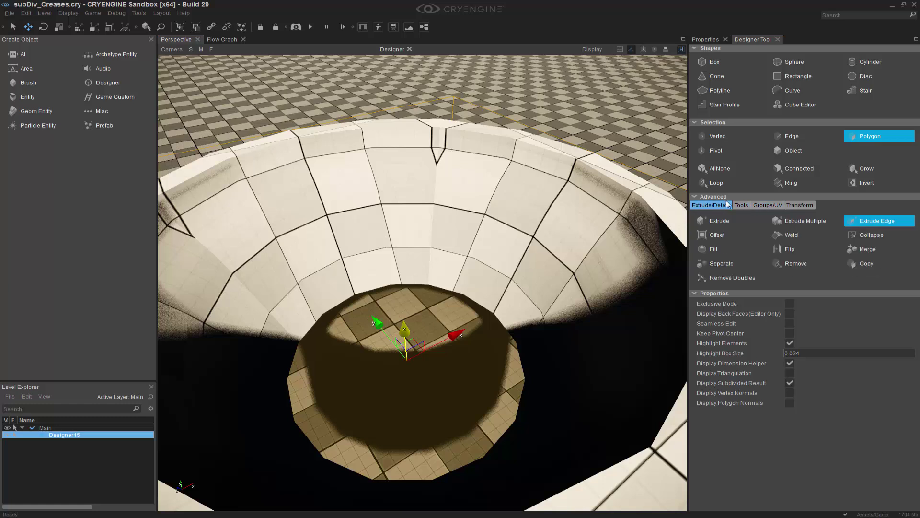
click(801, 252)
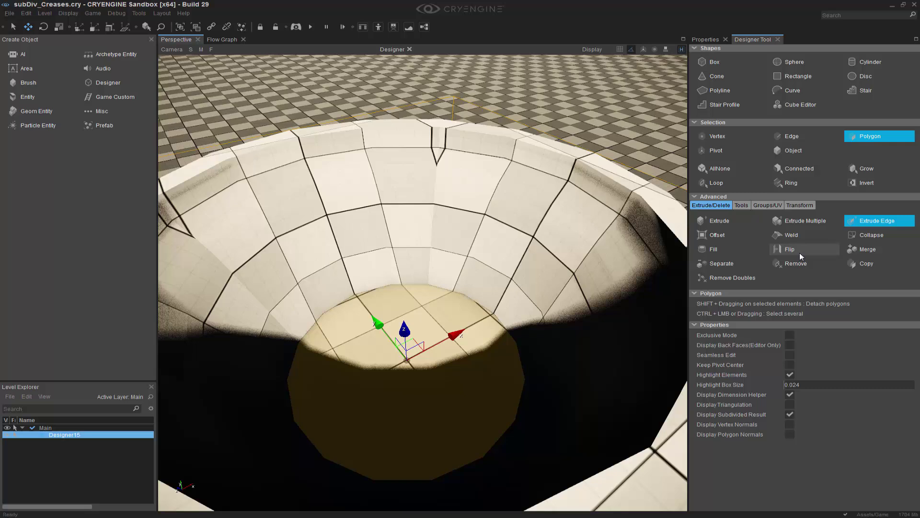
scroll(444, 378, down, 4)
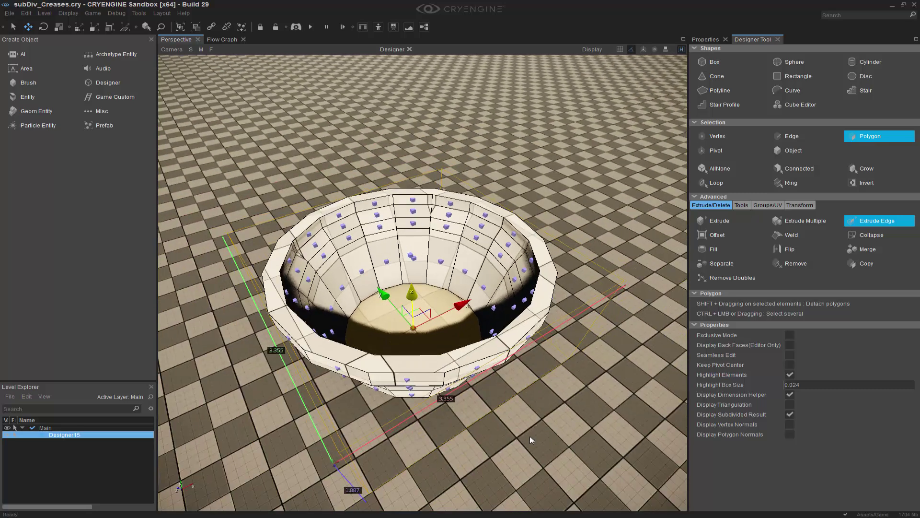
middle_drag(530, 436, 547, 452)
key(Escape)
click(497, 329)
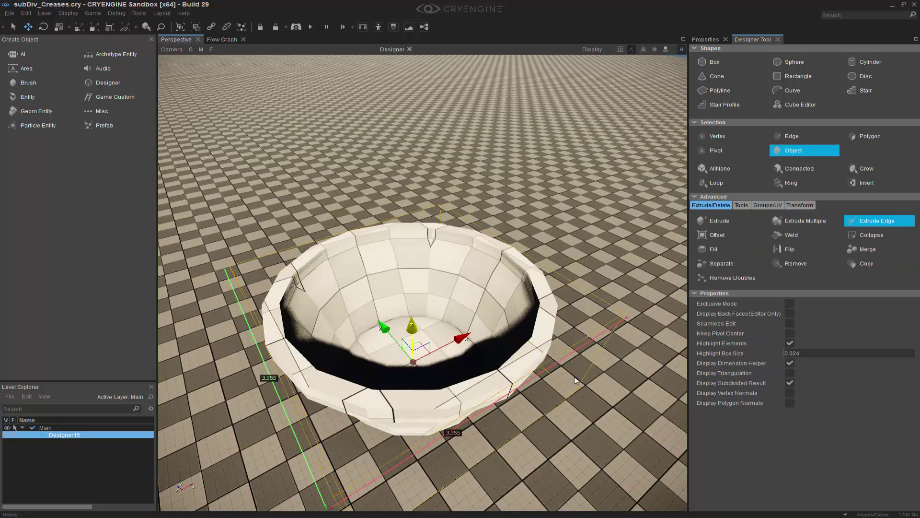
click(613, 425)
Step: Draw a 16-sided disc with a radius of about 1.18 on the ground in front of the bowl
middle_drag(613, 425, 623, 357)
scroll(623, 357, down, 2)
scroll(597, 361, down, 3)
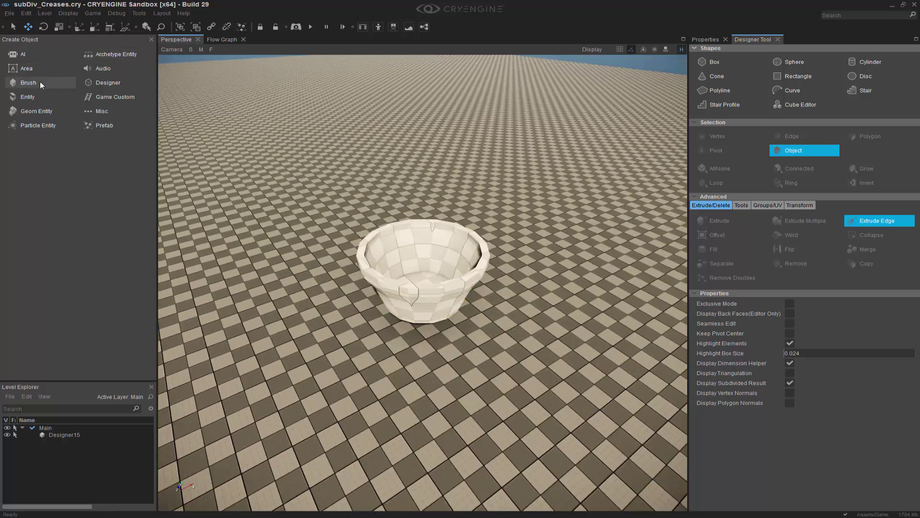
click(865, 75)
alt+middle_drag(458, 268, 447, 290)
click(383, 316)
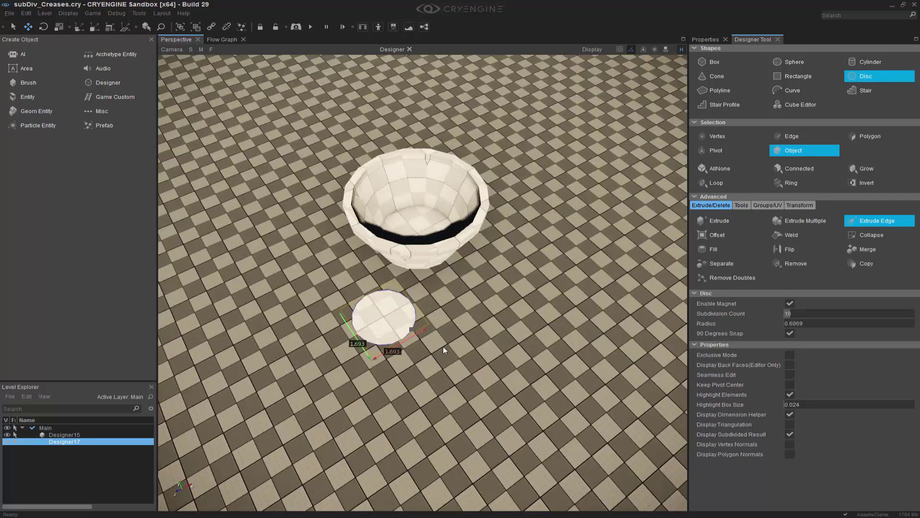
drag(423, 342, 414, 337)
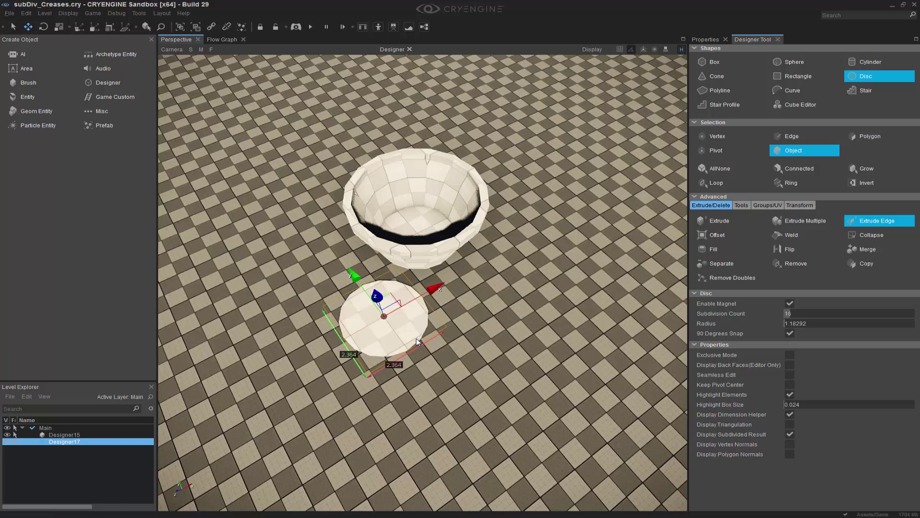
Step: Move the new disc up into the bowl and roughly centre it between the walls
drag(421, 295, 423, 165)
scroll(477, 146, up, 5)
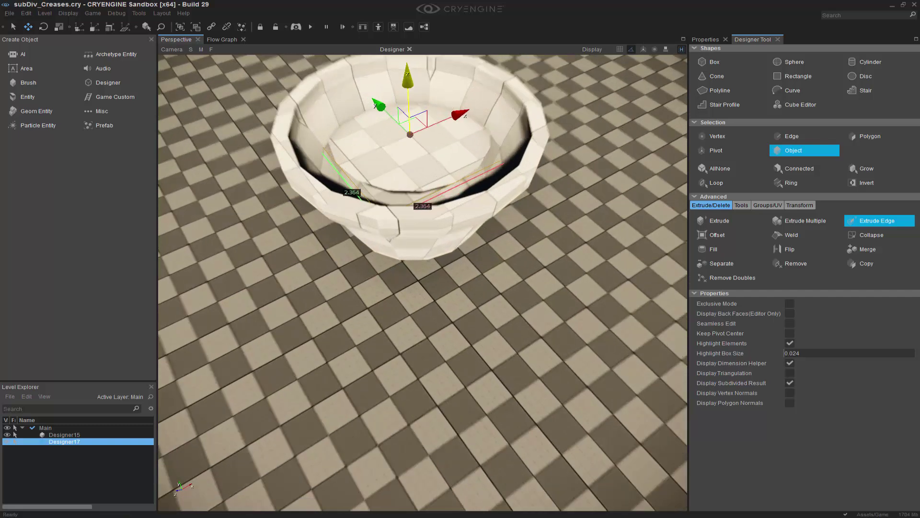
right_drag(476, 147, 480, 138)
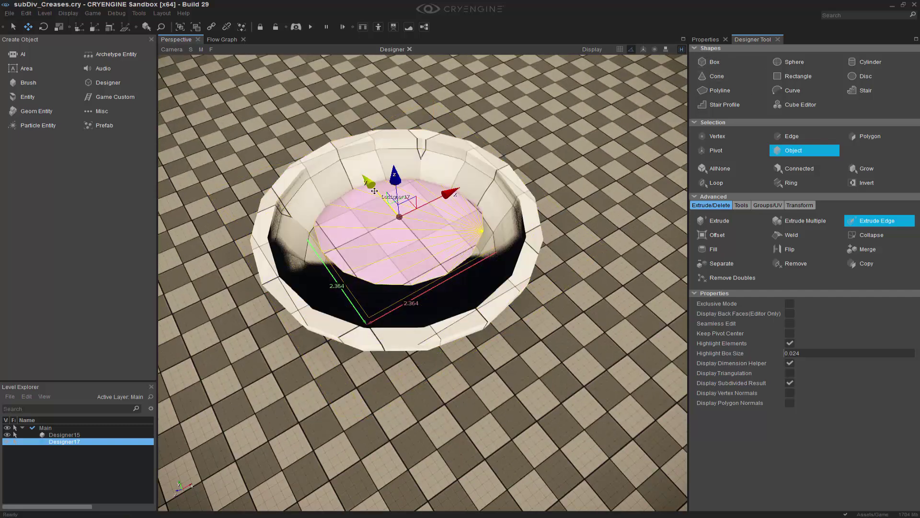
drag(374, 190, 399, 205)
Step: Scale the disc up uniformly to about 3.03 across and nudge it horizontally so it fits evenly against the bowl's inner wall
drag(403, 237, 403, 229)
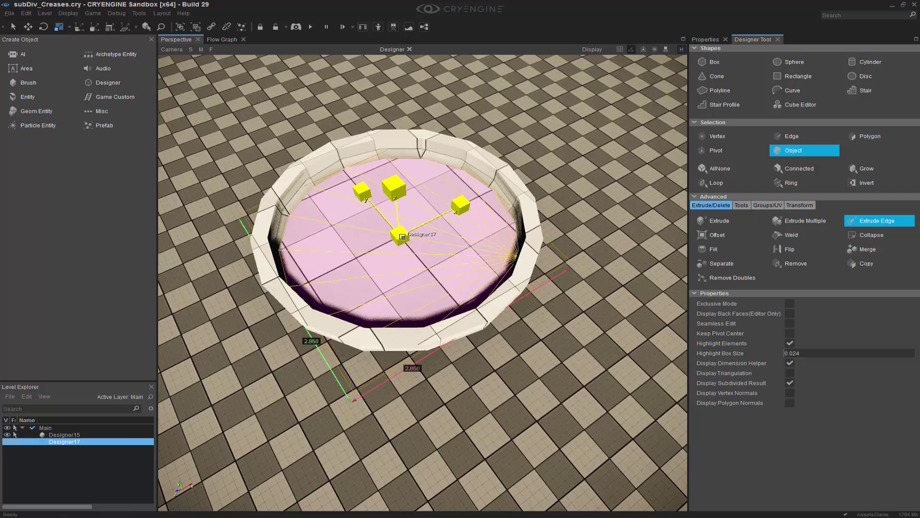
right_drag(402, 237, 400, 259)
key(2)
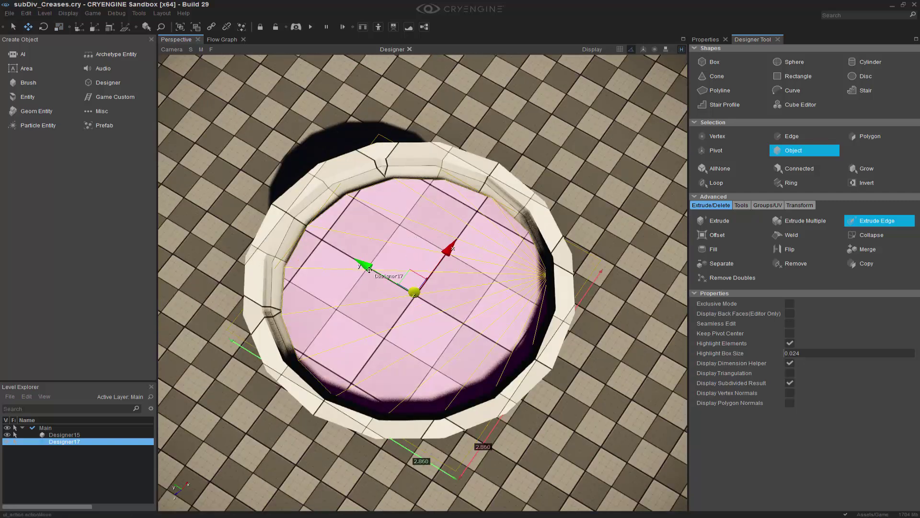
drag(365, 265, 360, 264)
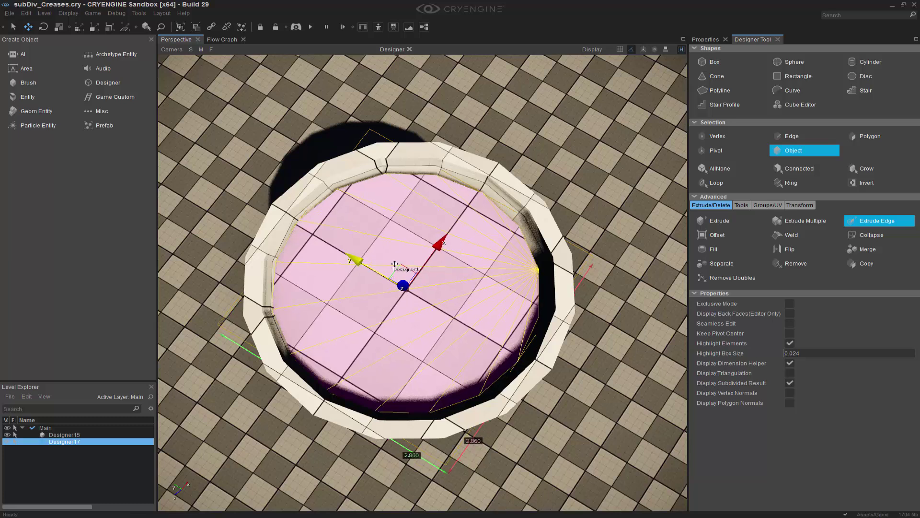
drag(430, 259, 391, 273)
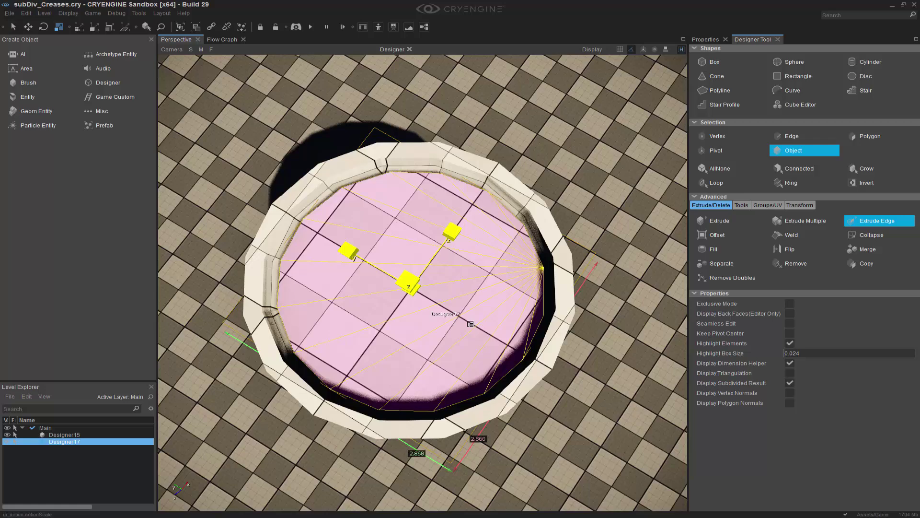
alt+middle_drag(470, 324, 413, 303)
drag(411, 303, 408, 297)
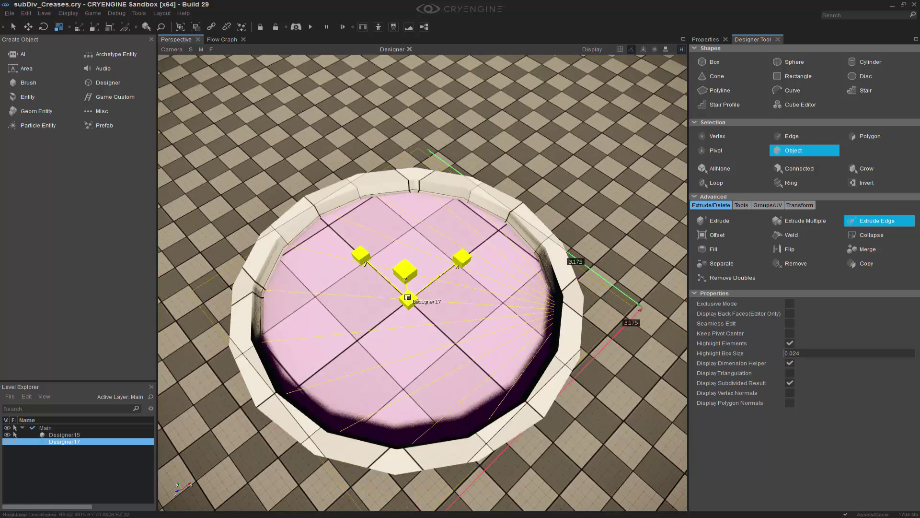
Step: Lower the disc slightly along Z so it sits a little further below the bowl's rim
click(571, 425)
right_drag(571, 425, 589, 439)
middle_drag(589, 439, 604, 386)
scroll(609, 461, down, 5)
click(459, 231)
key(2)
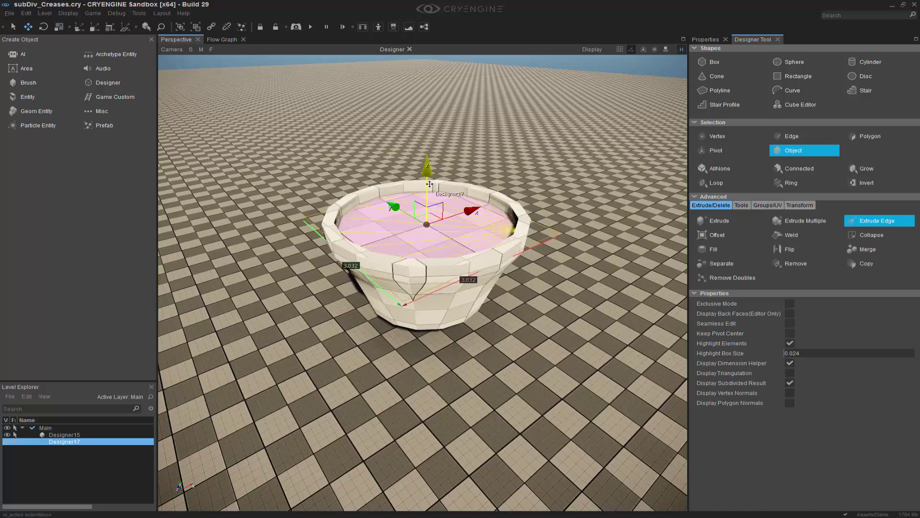
mouse_move(429, 185)
mouse_down()
mouse_move(435, 195)
mouse_move(434, 187)
mouse_up()
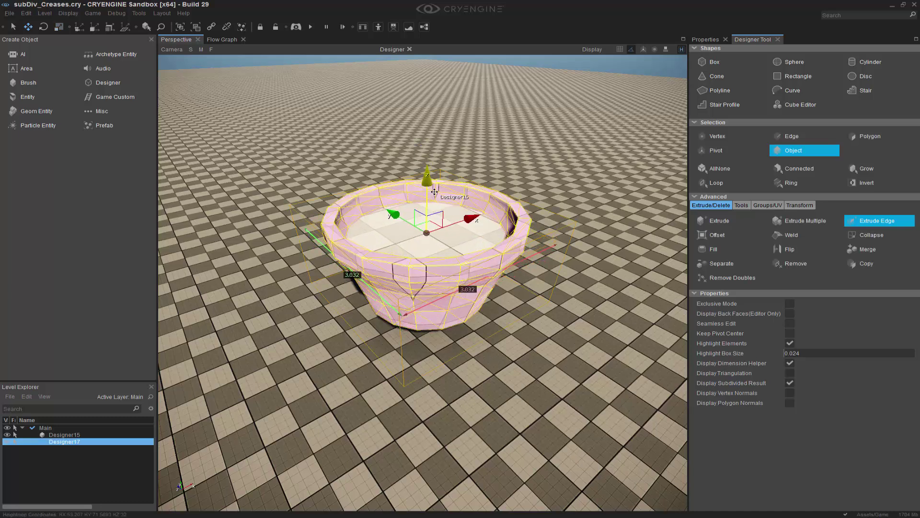
Step: Rename the disc object to Dirt
click(552, 365)
right_drag(552, 366, 552, 331)
alt+middle_drag(384, 277, 389, 263)
click(409, 279)
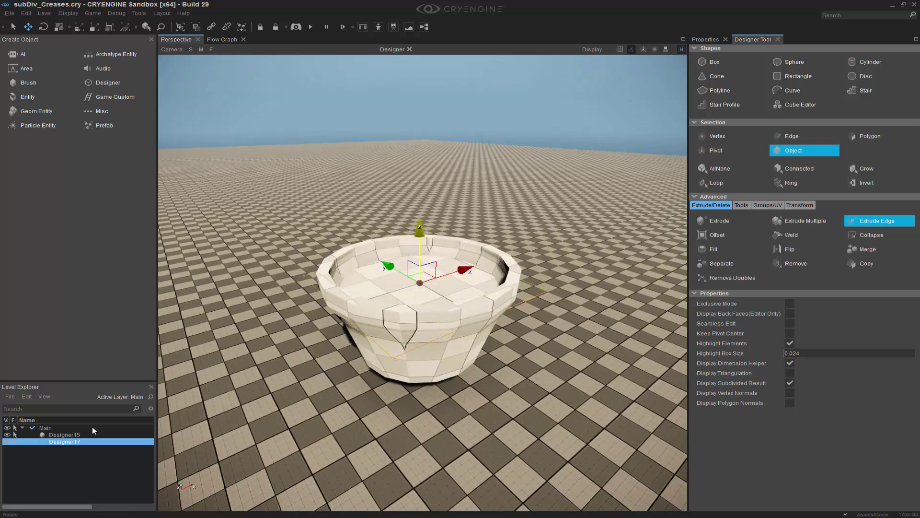
double_click(67, 442)
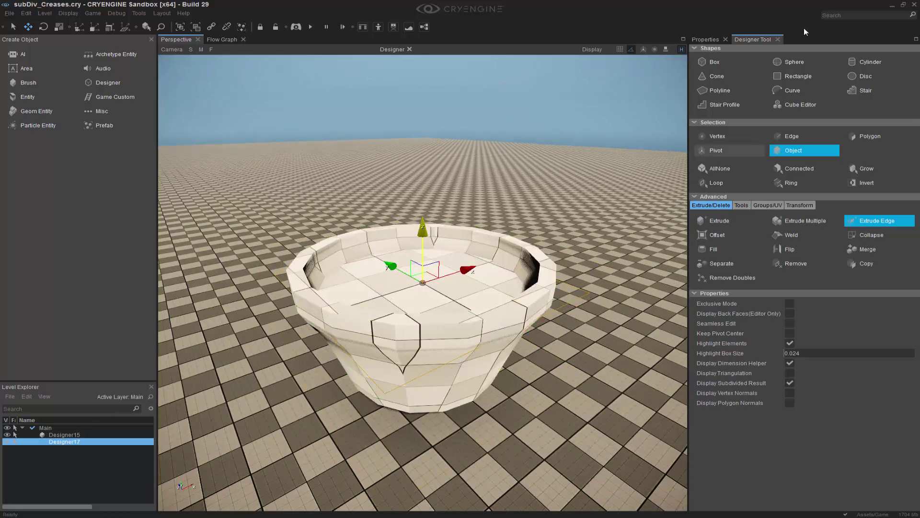
click(707, 40)
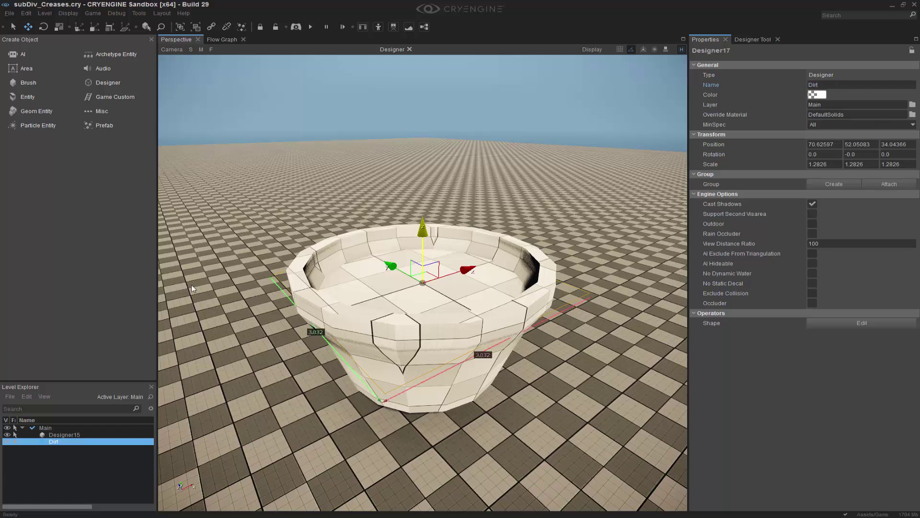
Step: Rename the bowl object to Ceramic and clear the selection
click(61, 435)
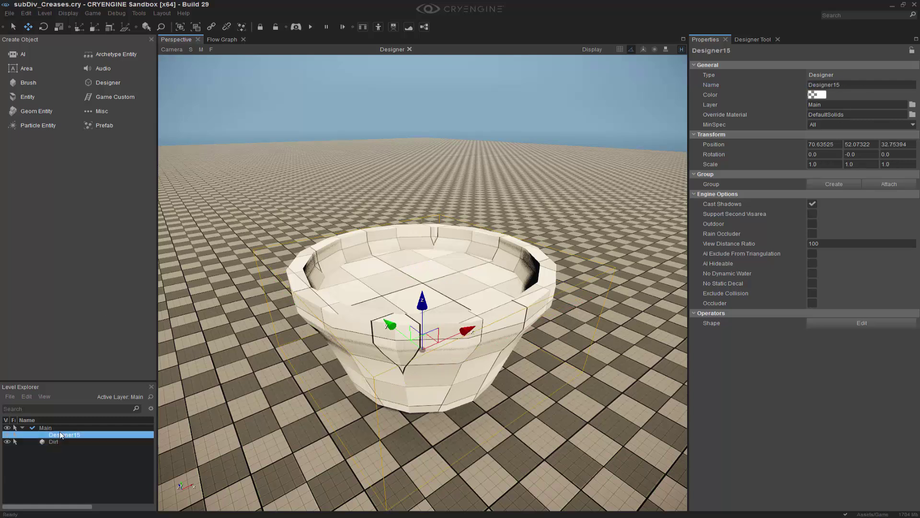
click(859, 85)
text(Ceramic)
key(Return)
click(516, 206)
scroll(573, 193, down, 5)
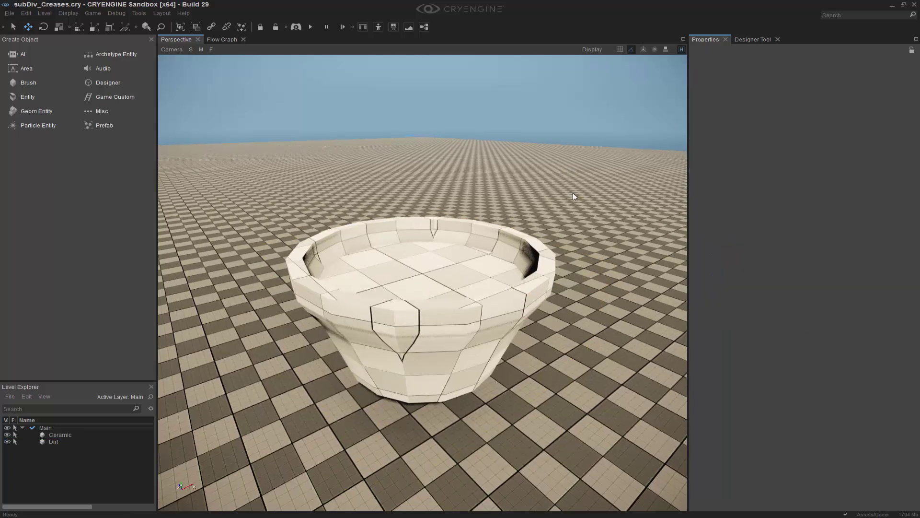
drag(365, 210, 551, 389)
scroll(591, 268, up, 5)
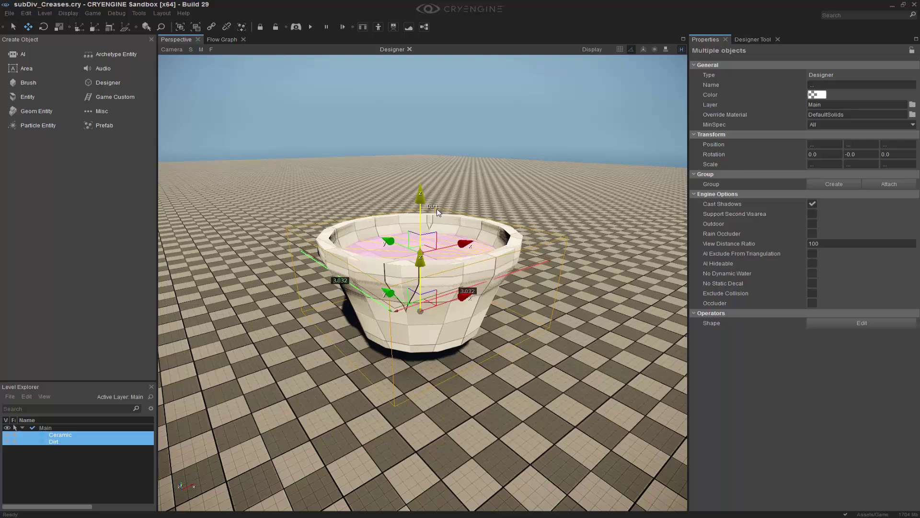
click(454, 170)
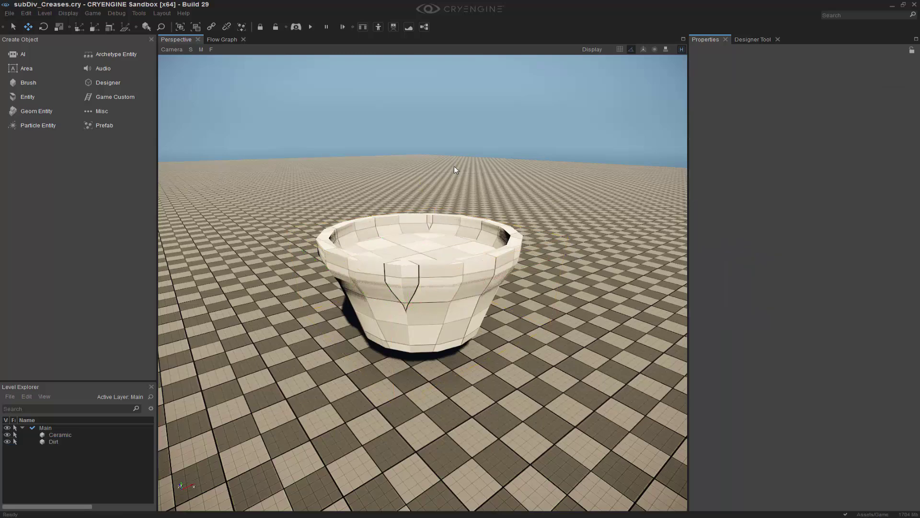
Step: Browse the brush assets to the natural > bushes > interior_plants folder and expand it
scroll(587, 358, down, 2)
middle_drag(587, 358, 591, 331)
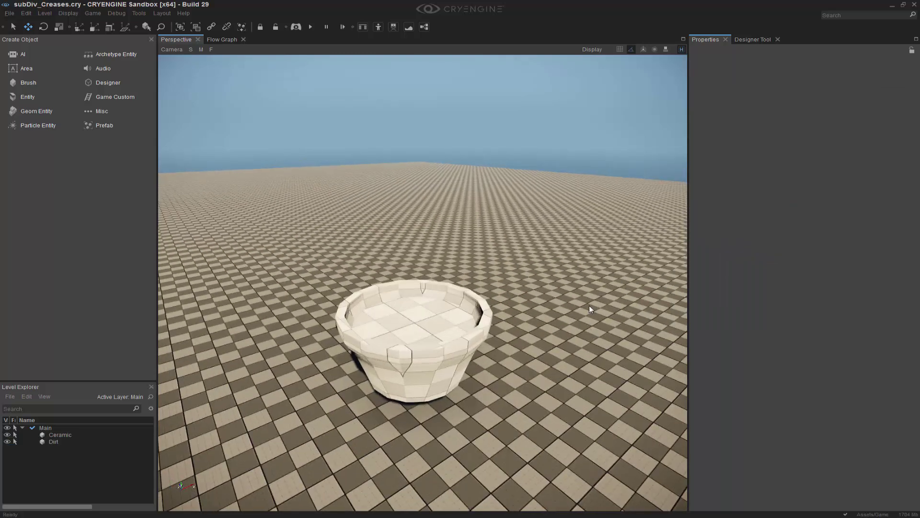
click(39, 84)
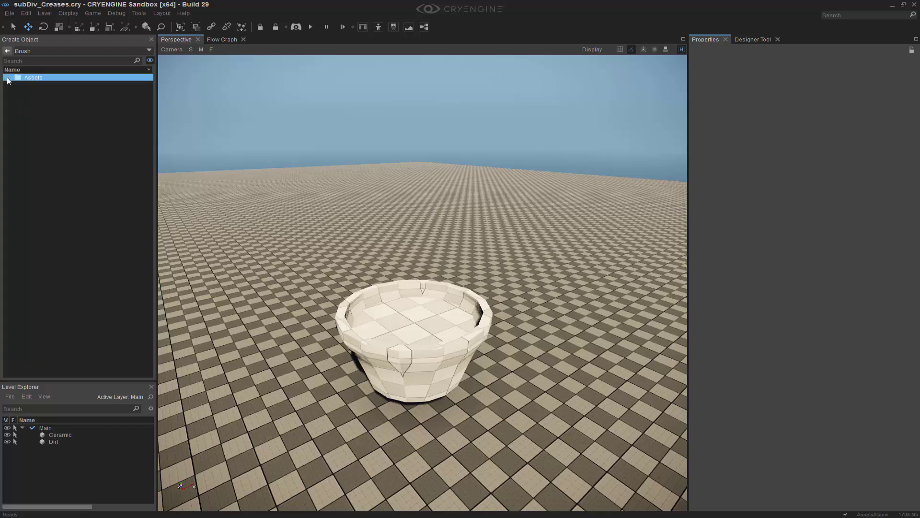
click(15, 84)
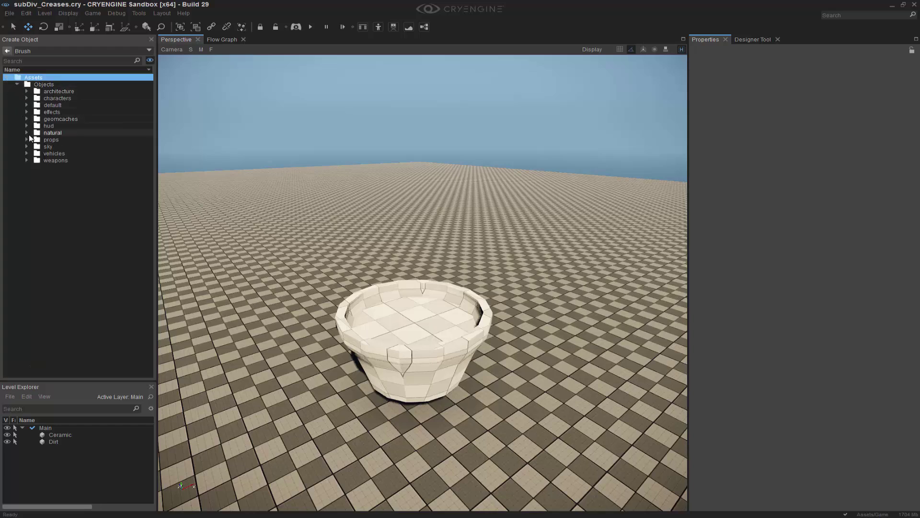
click(27, 132)
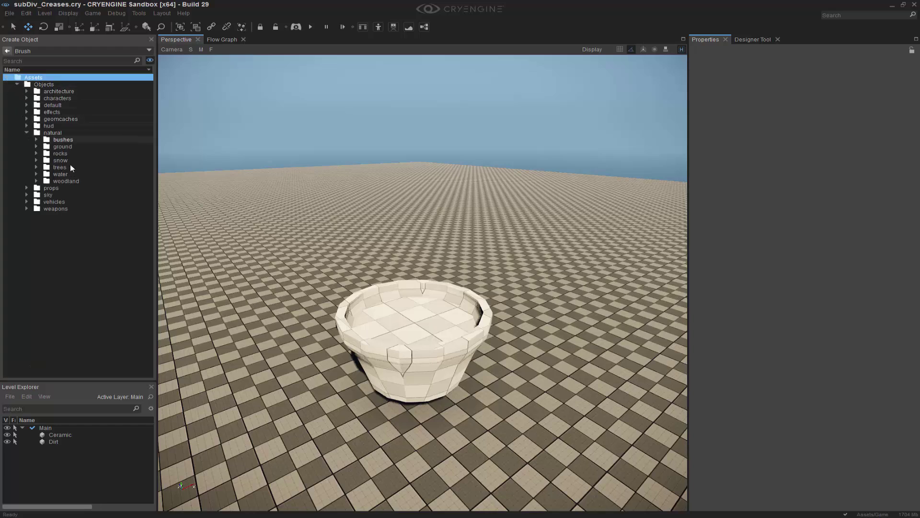
click(37, 140)
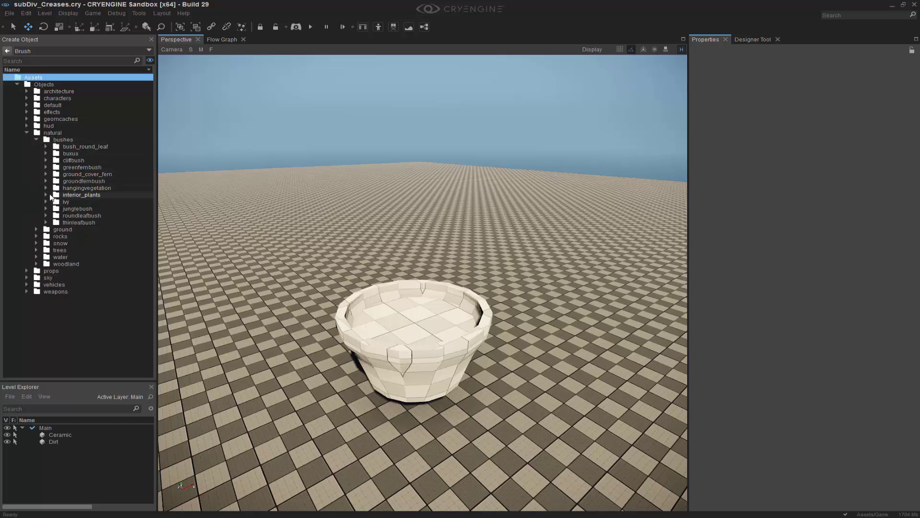
click(45, 194)
scroll(101, 218, down, 2)
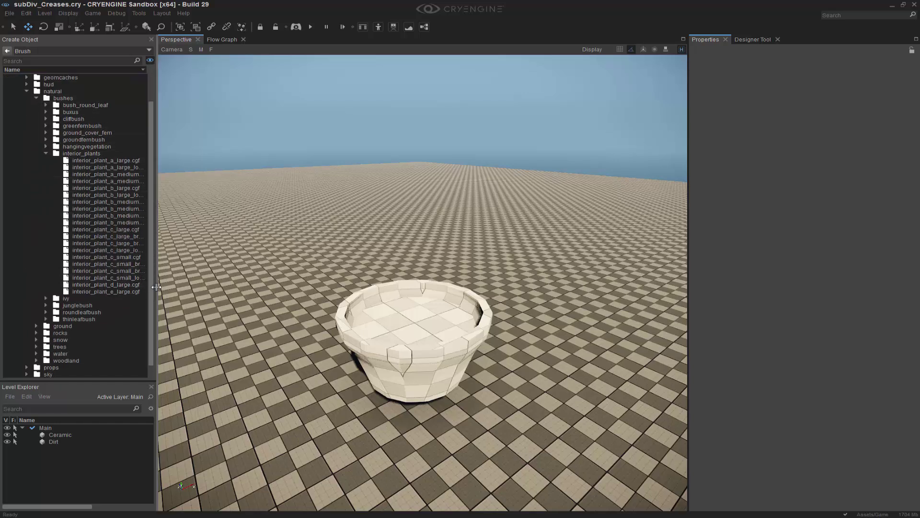
Step: Widen the asset list, preview interior_plant_d_large.cgf and interior_plant_e_large.cgf, and leave interior_plant_e_large.cgf selected
drag(155, 287, 223, 288)
click(116, 292)
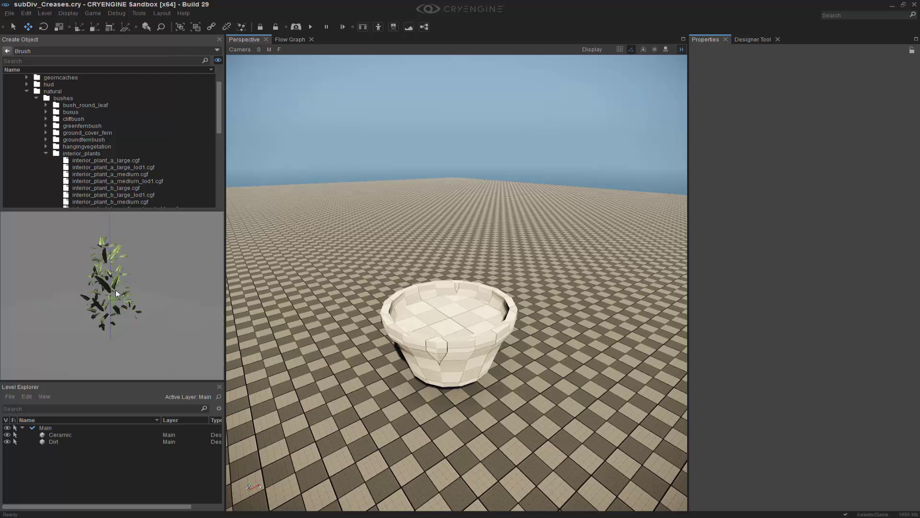
click(136, 195)
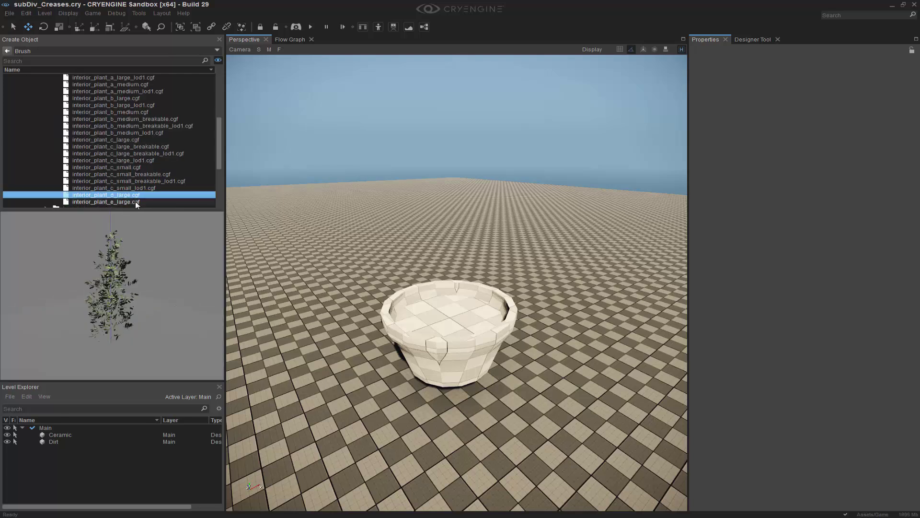
click(132, 201)
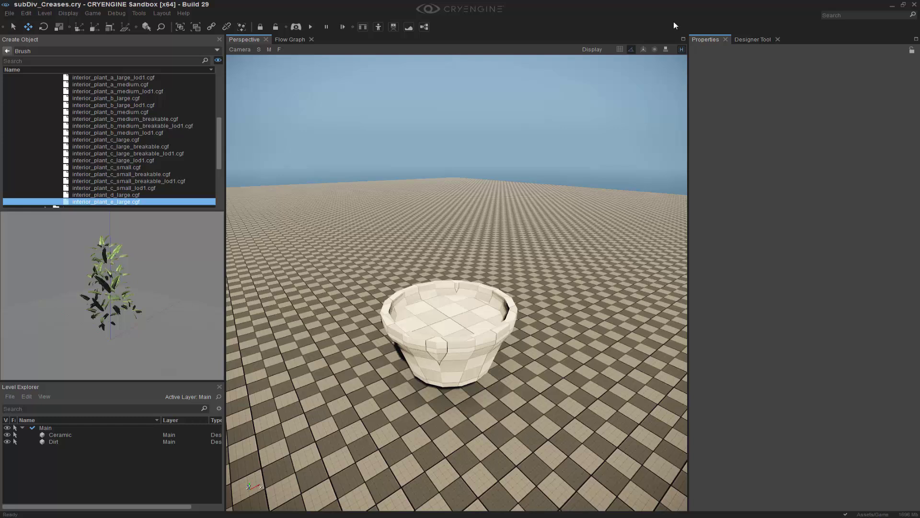
right_drag(366, 197, 299, 271)
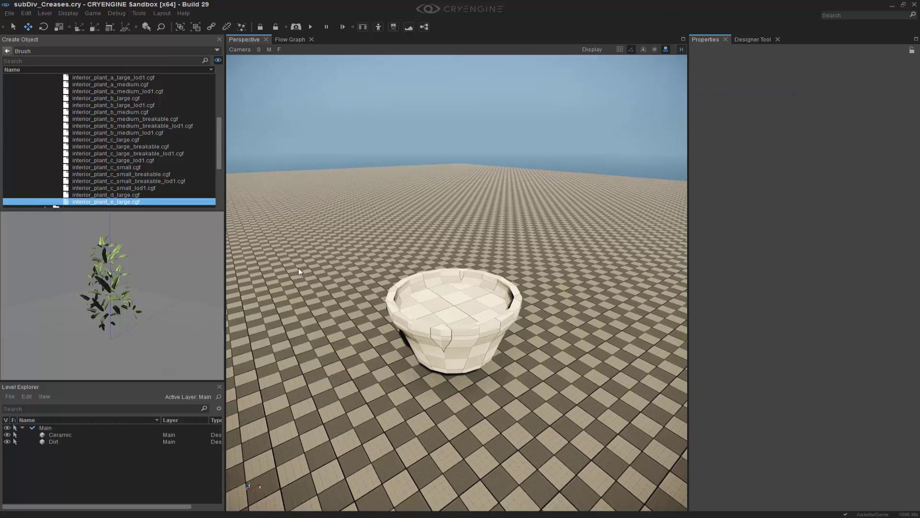
Step: Place interior_plant_e_large.cgf in the level, snap it onto the centre of the Dirt surface, and turn off snapping to geometry
right_drag(308, 180, 302, 182)
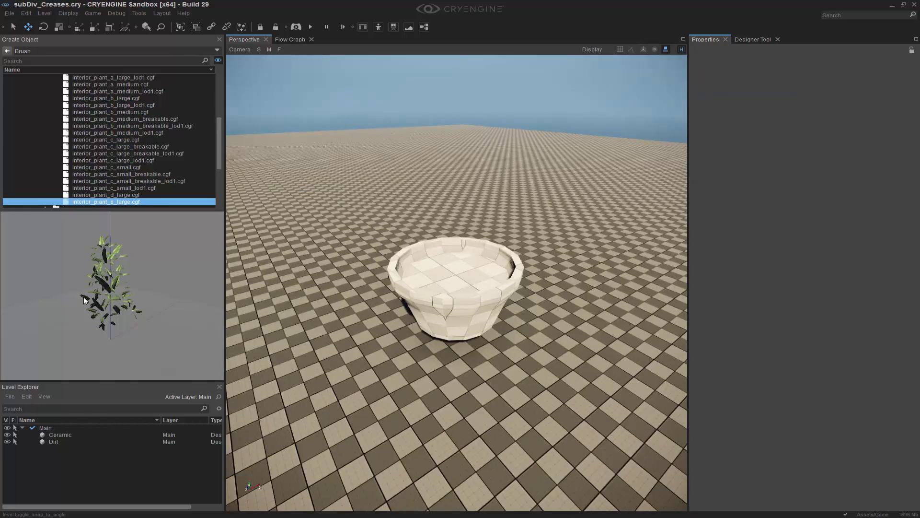
drag(127, 202, 379, 226)
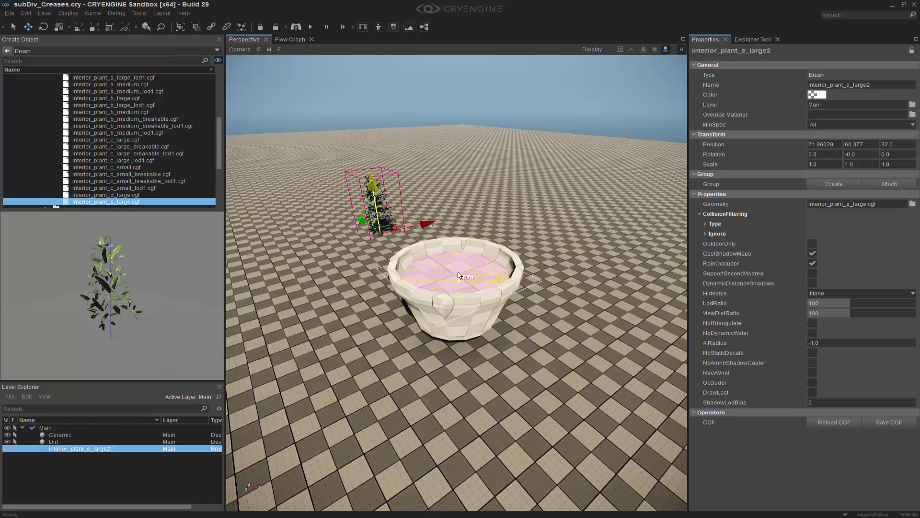
ctrl+shift+click(458, 273)
scroll(644, 284, up, 2)
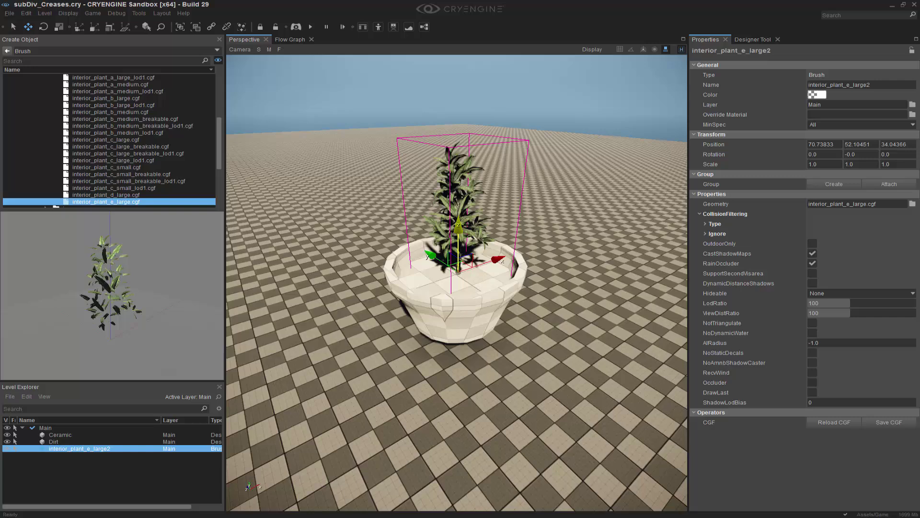
click(668, 49)
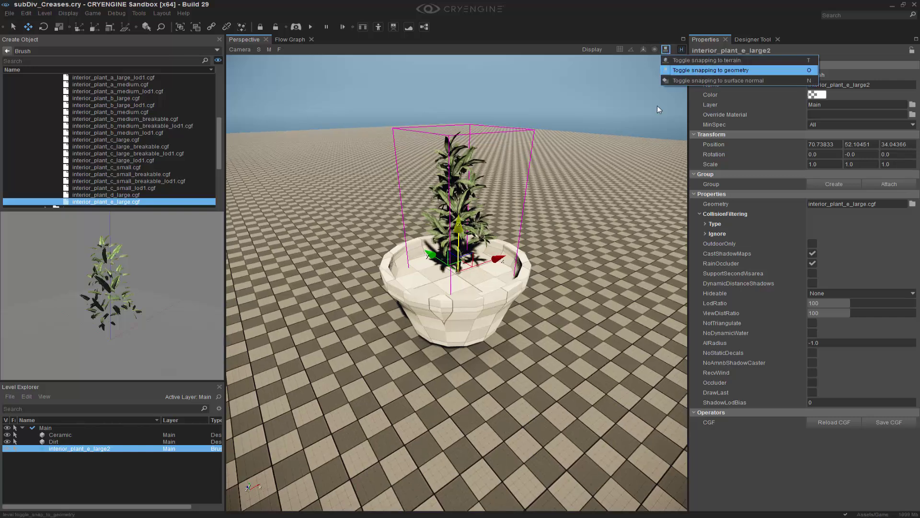
click(669, 70)
Step: Scale the plant uniformly to about 1.93, lower it into the dirt to a Z position of about 33.62, and deselect it
key(3)
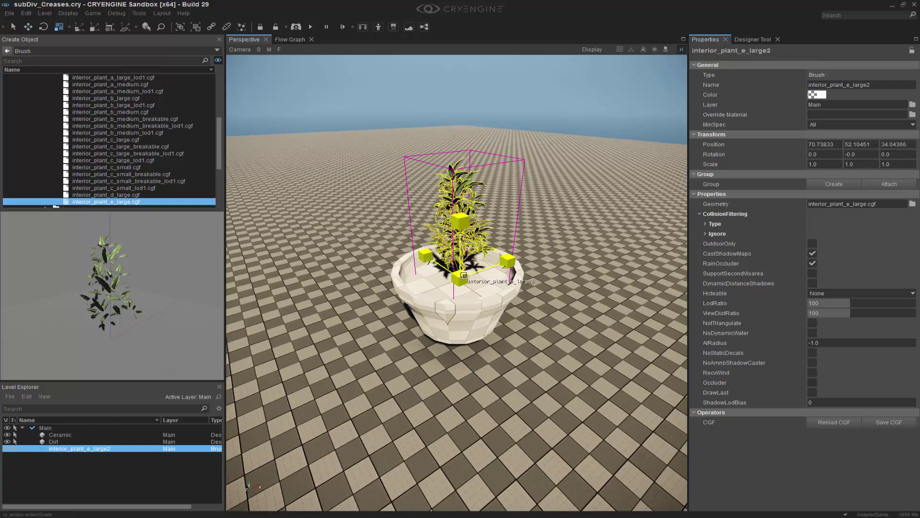
mouse_move(453, 266)
mouse_down()
mouse_move(495, 225)
mouse_move(498, 237)
mouse_move(465, 254)
mouse_up()
key(1)
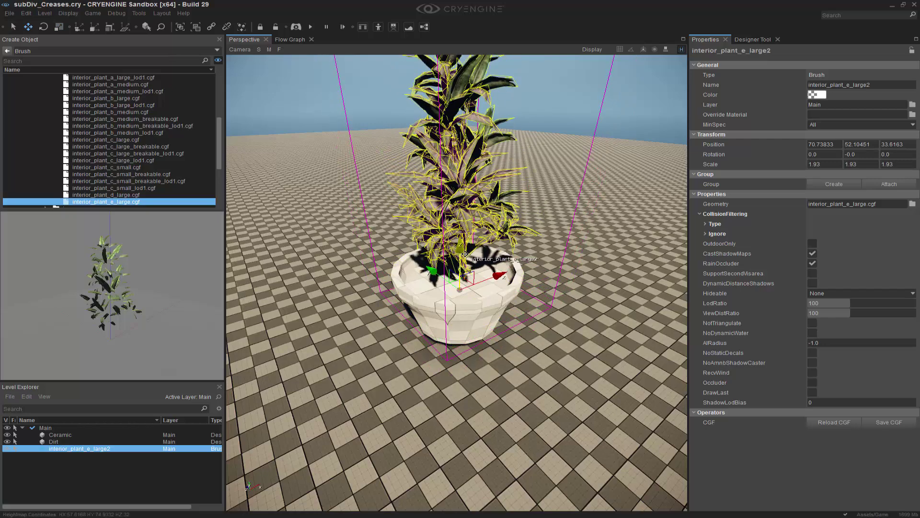
scroll(498, 283, up, 2)
key(d)
right_drag(499, 282, 485, 308)
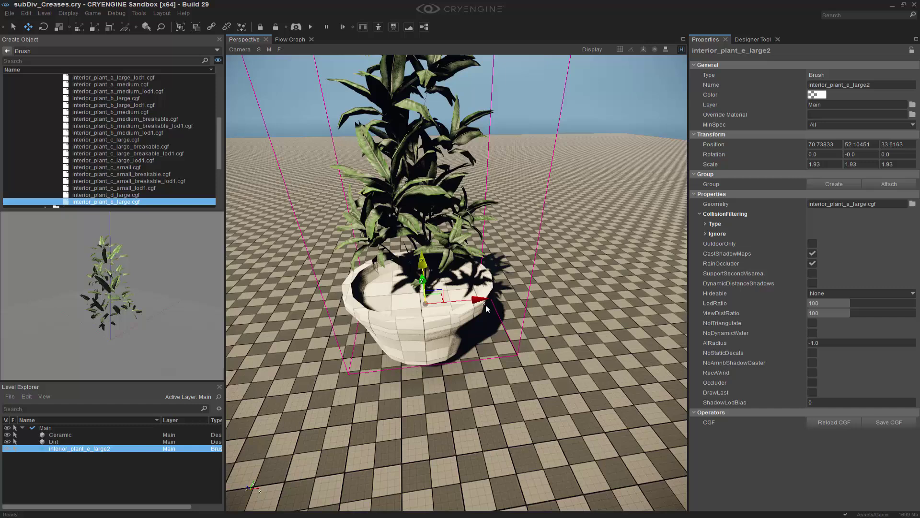
click(435, 387)
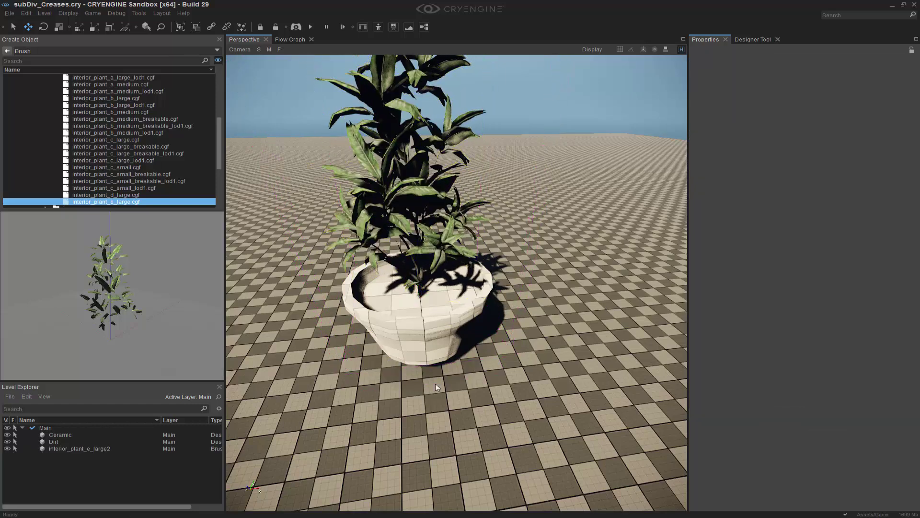
right_drag(435, 387, 600, 317)
key(s)
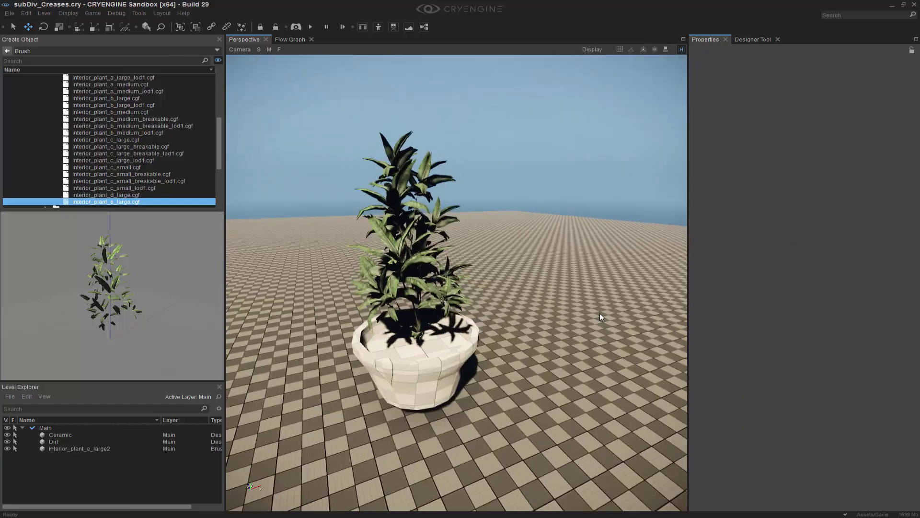
Step: Open the Level Settings and dock them alongside the Properties and Designer Tool
click(162, 14)
mouse_move(133, 13)
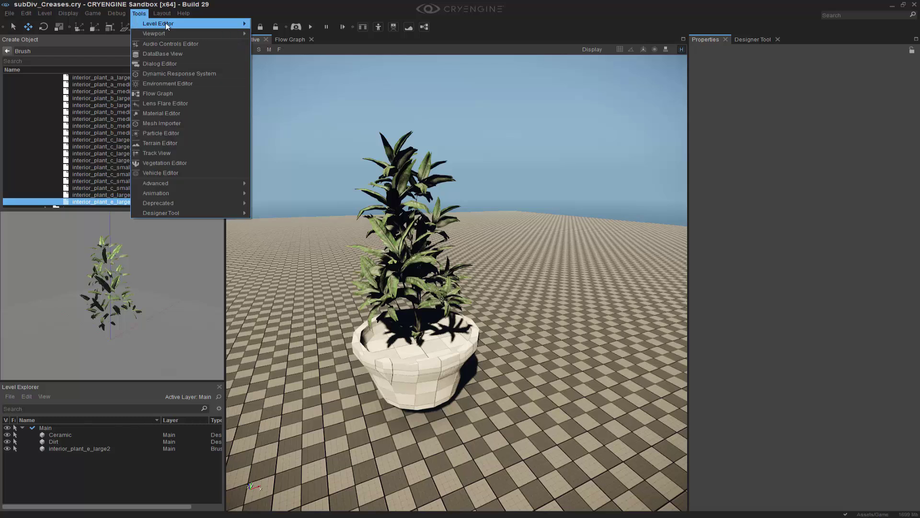
mouse_move(176, 23)
click(281, 44)
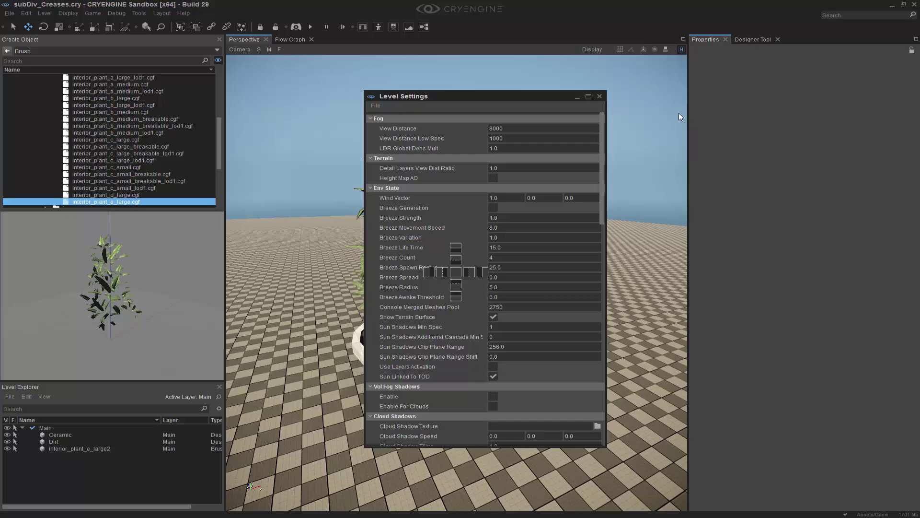
drag(520, 96, 800, 274)
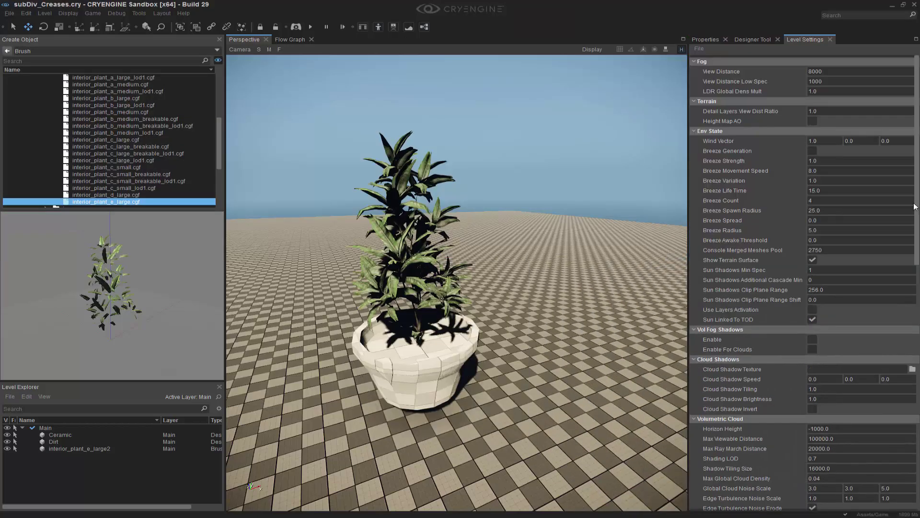
Step: Activate Total_Illumination_v2 in the Level Settings and check the lighting on the potted plant
drag(915, 188, 916, 434)
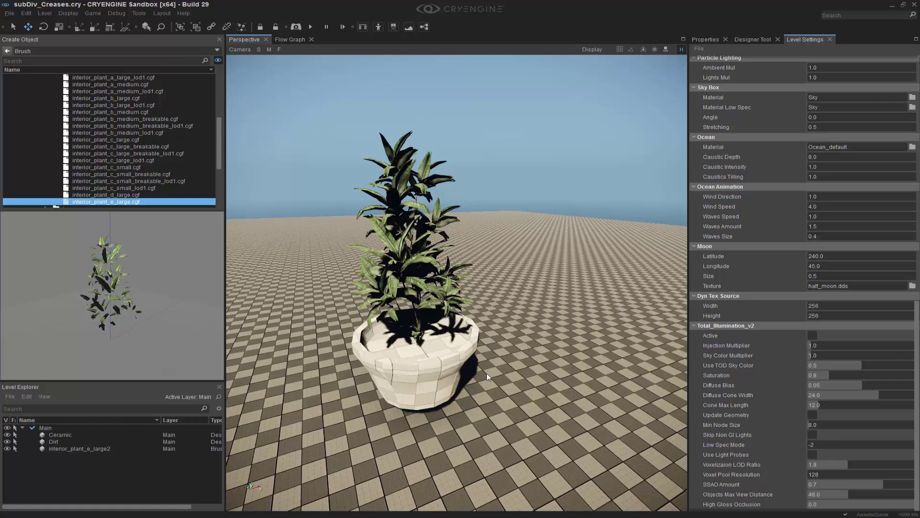
click(812, 335)
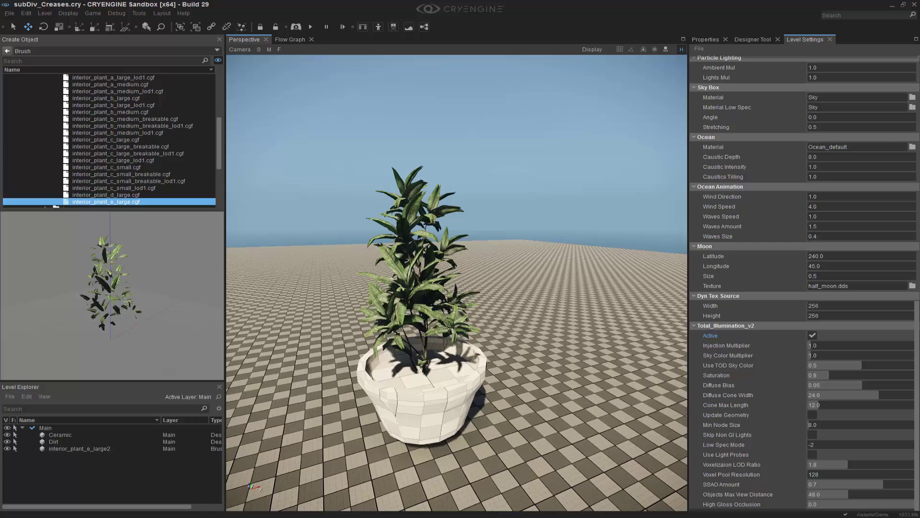
scroll(406, 249, up, 3)
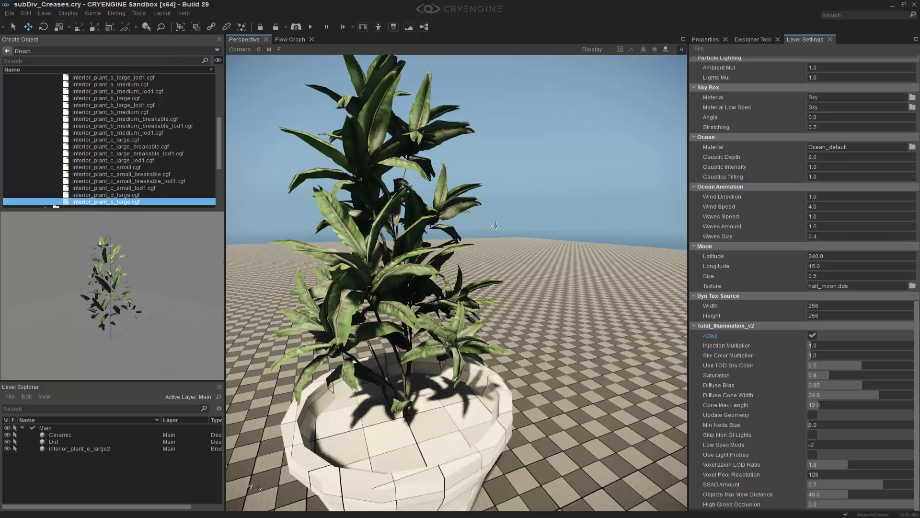
scroll(496, 225, down, 3)
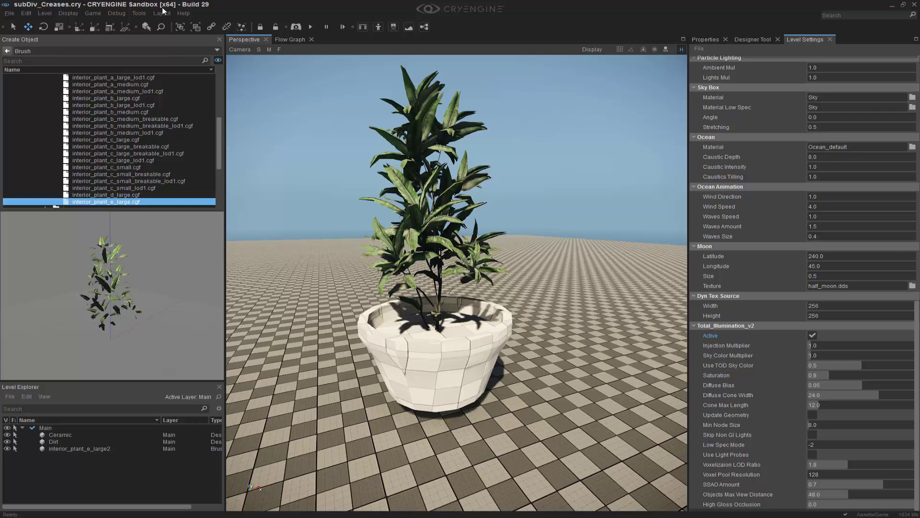
Step: Open the Material Editor, dock it alongside the Level Settings with more width, and select the Ceramic pot
click(139, 13)
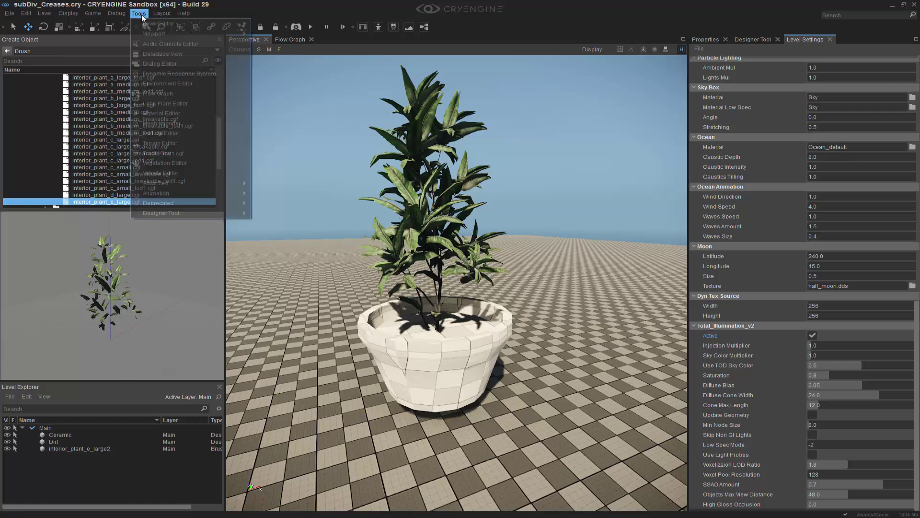
click(164, 114)
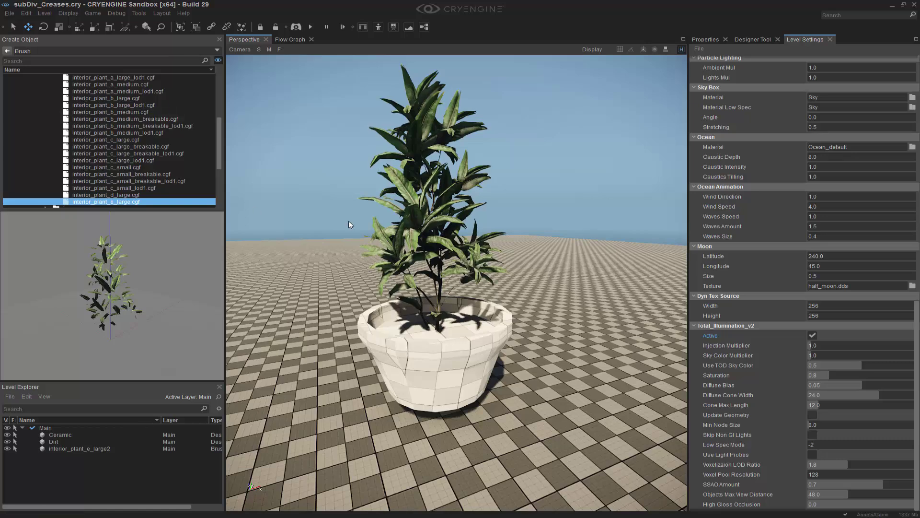
drag(841, 291, 806, 269)
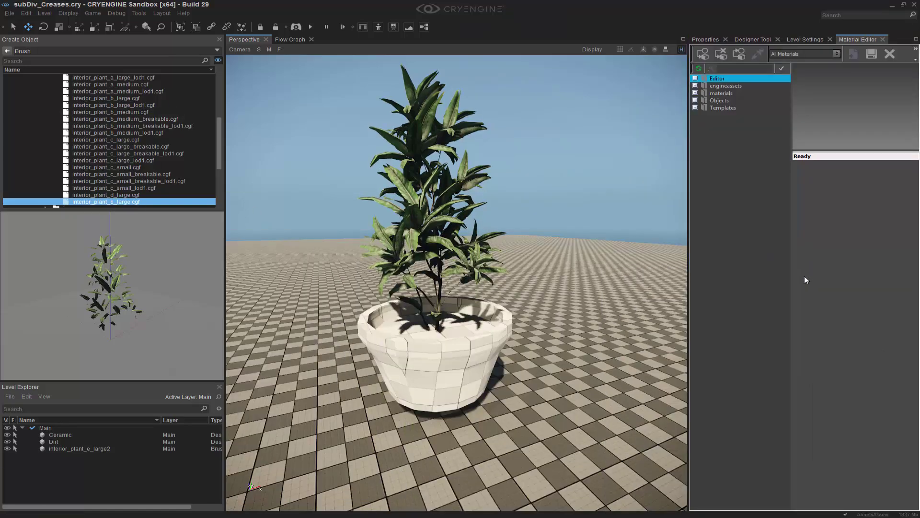
drag(689, 255, 633, 259)
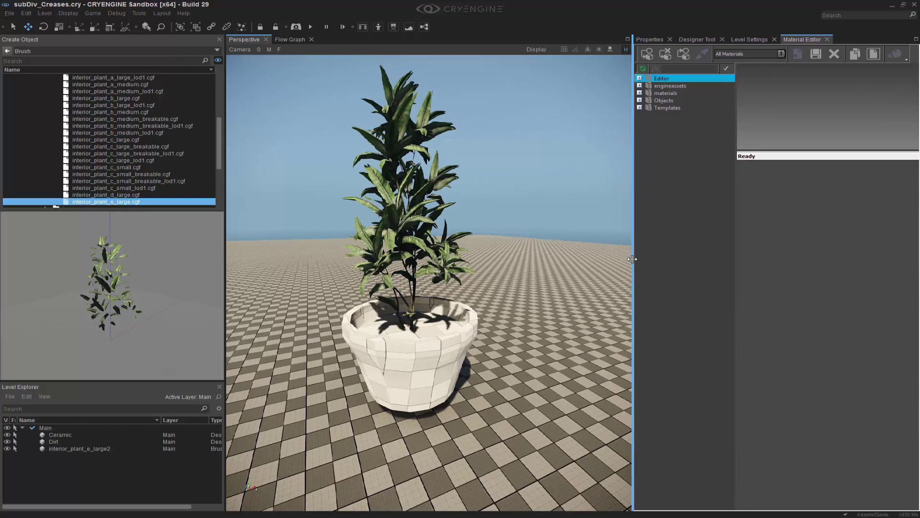
right_drag(460, 307, 468, 311)
click(422, 350)
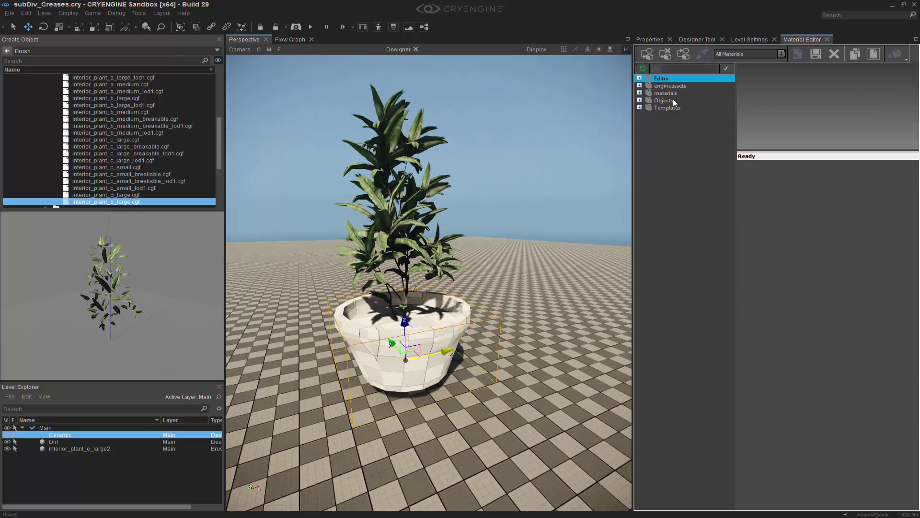
Step: Look through the materials > generic folder, search the material list for "ceram", and clear the search
click(640, 93)
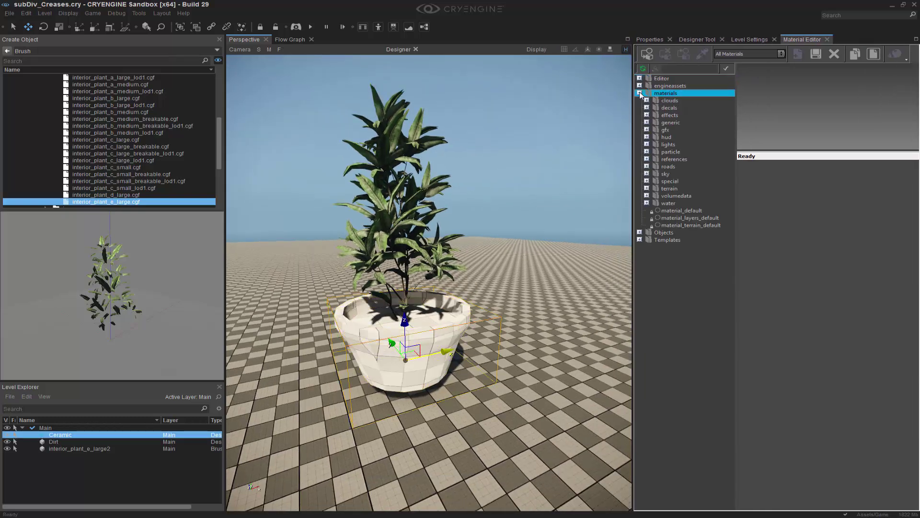
click(646, 123)
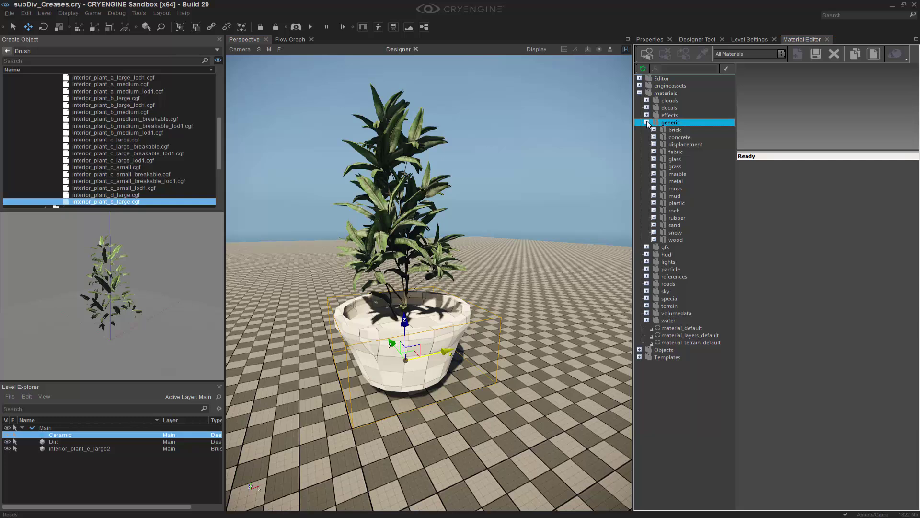
click(670, 69)
text(ceram)
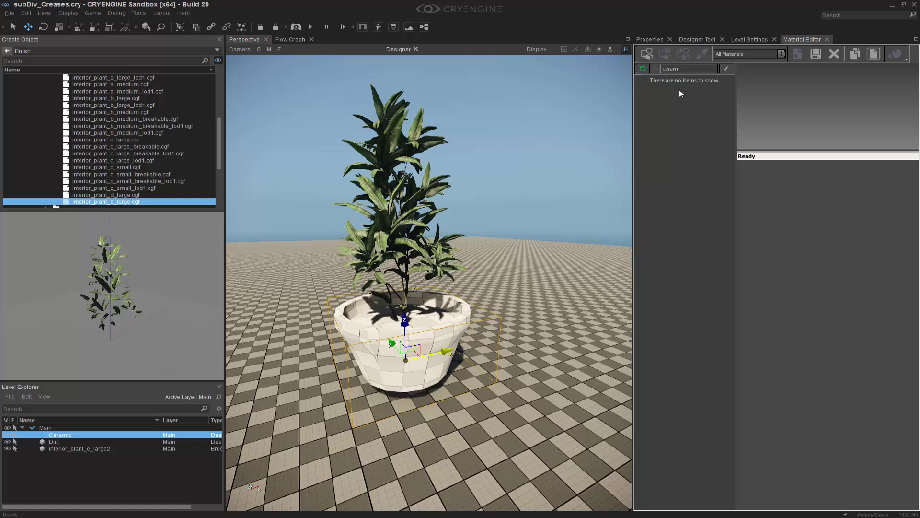
key(BackSpace)
key(BackSpace)
key(BackSpace)
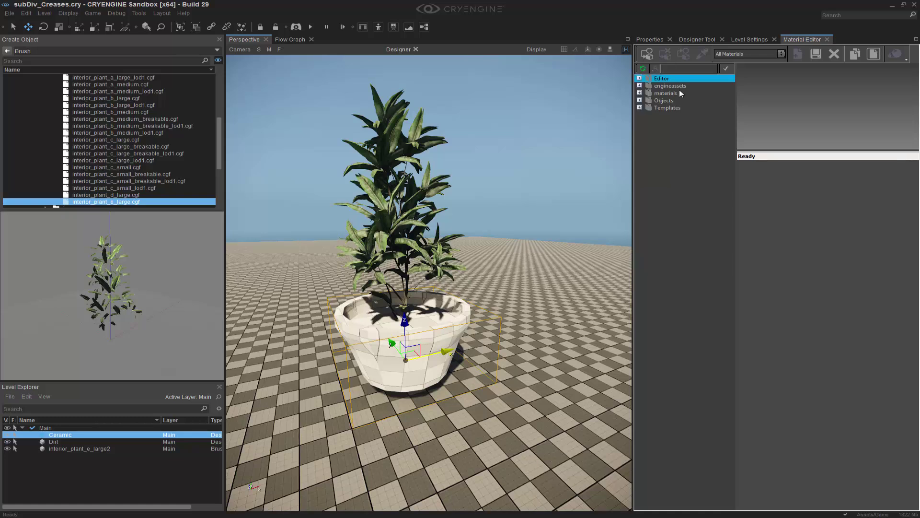
Step: Assign the glazed_clay material from Objects > pbs_reference to the selected Ceramic pot
click(640, 100)
click(647, 159)
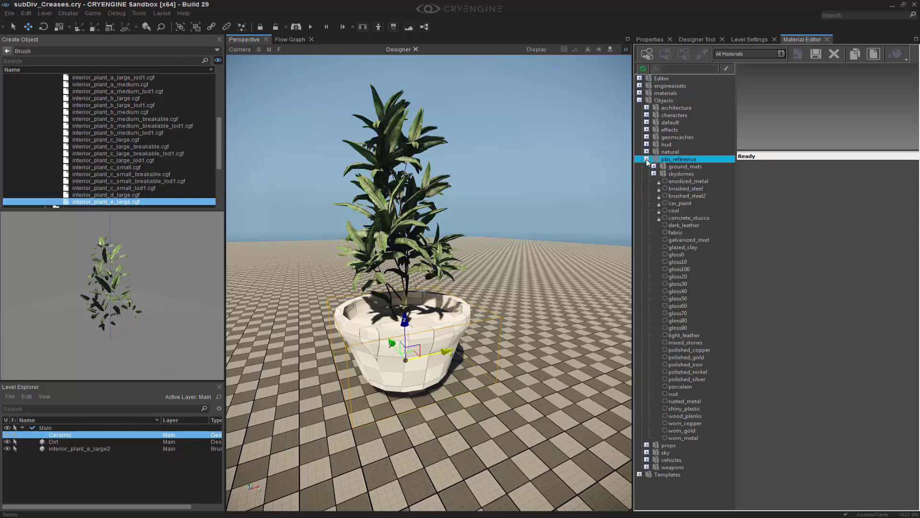
click(692, 216)
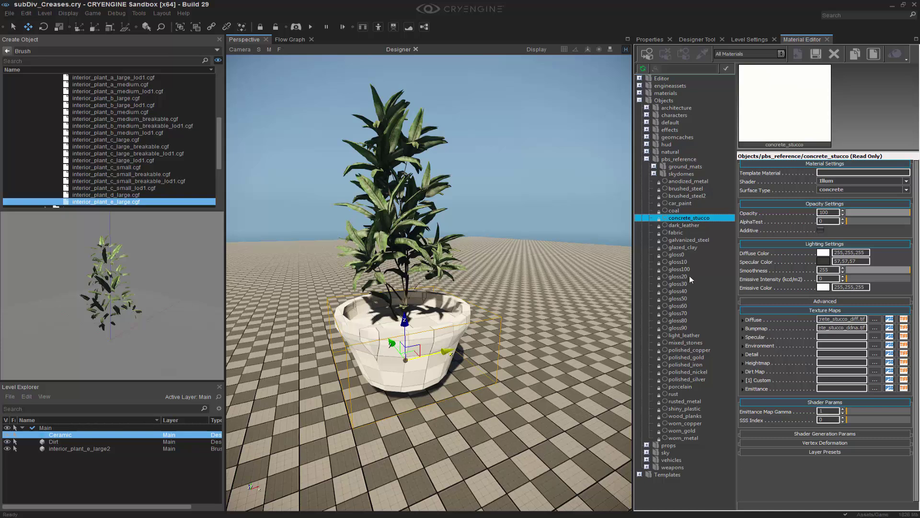
click(686, 247)
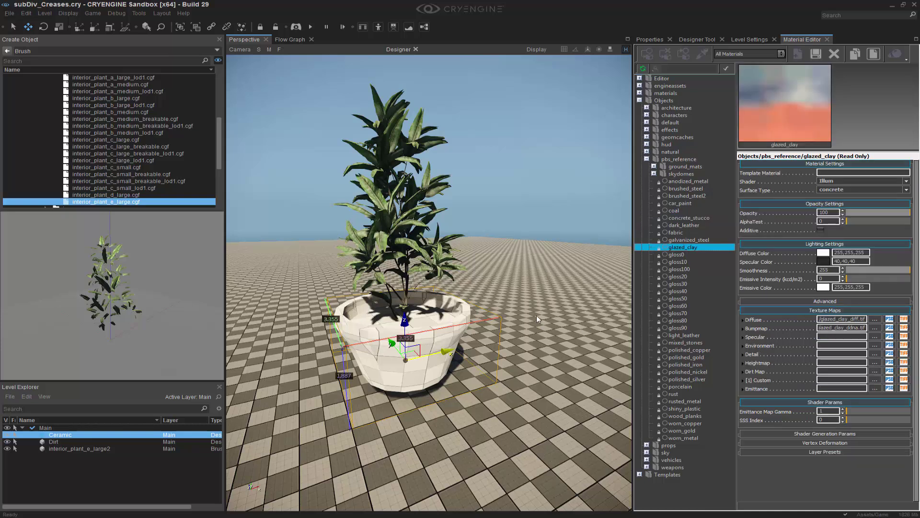
click(648, 51)
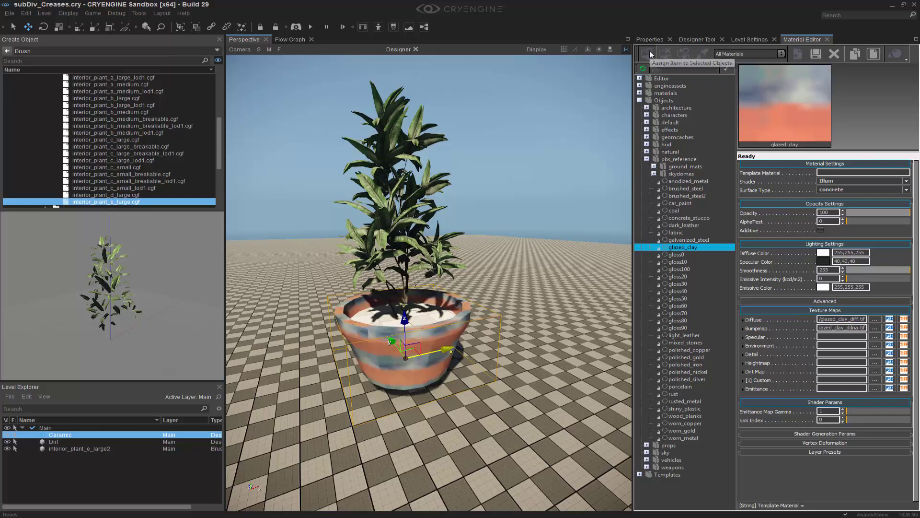
Step: Set the glazed_clay diffuse map's TileU and TileV to 0.5 and its OffsetV to -0.1
right_drag(503, 223, 557, 293)
key(w)
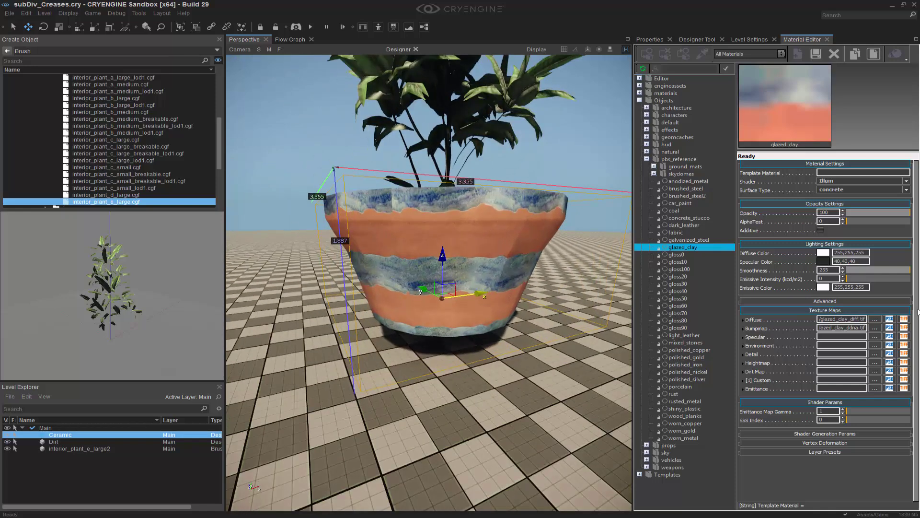
click(743, 319)
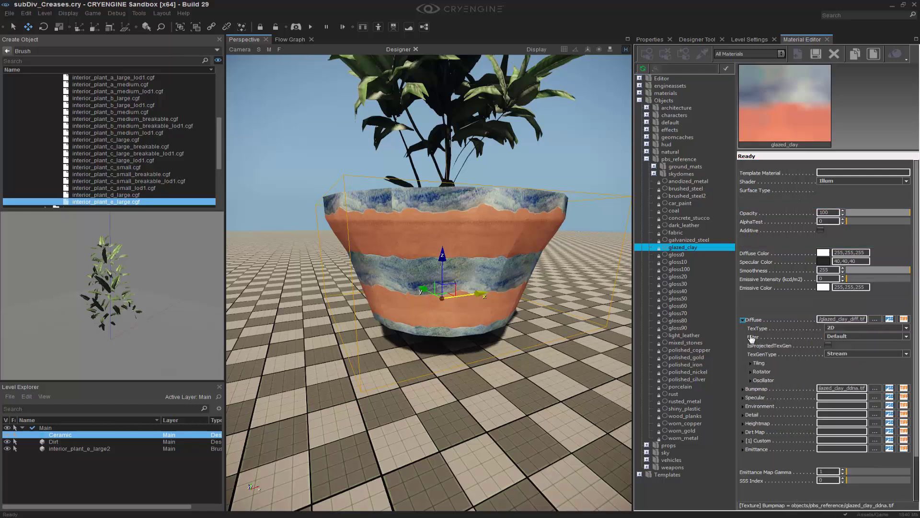
click(750, 364)
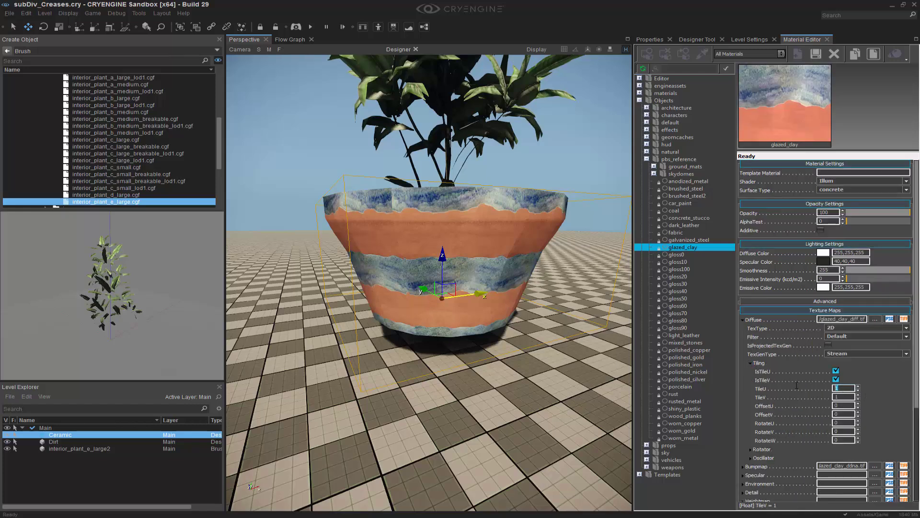
key(Return)
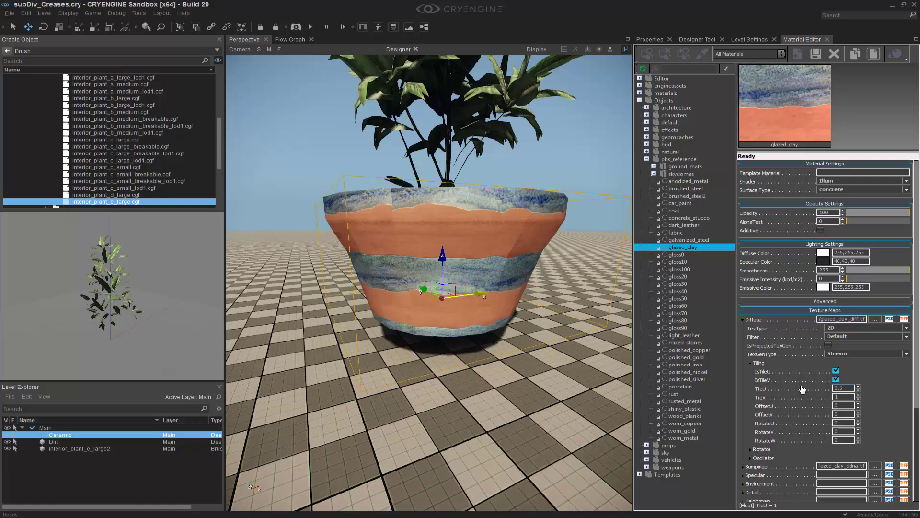
drag(838, 397, 747, 398)
text(.5)
key(Return)
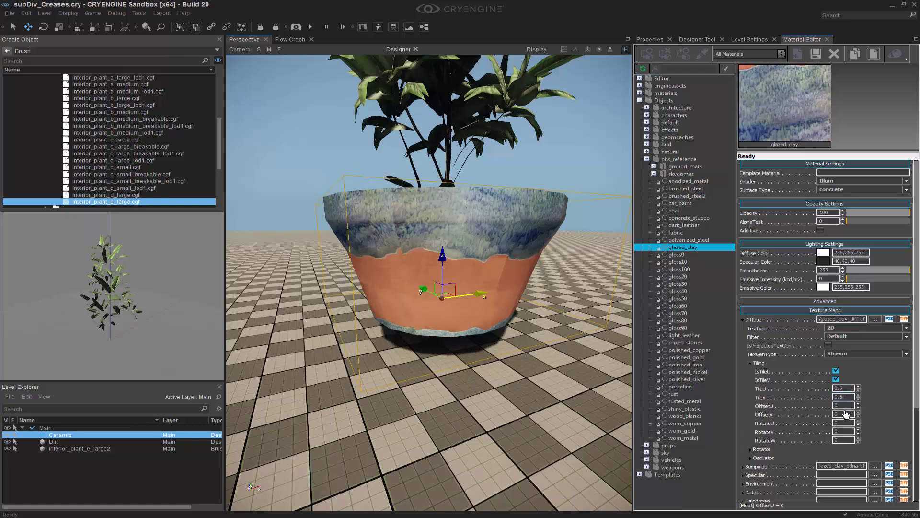
double_click(844, 414)
key(Return)
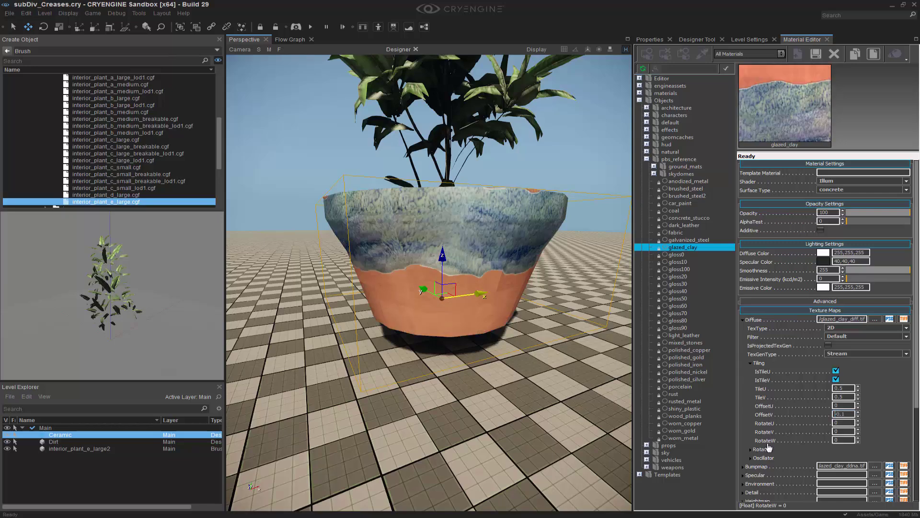
Step: Deselect the Ceramic pot and examine its glazed clay finish together with the plant from above and further away
alt+middle_drag(494, 297, 530, 431)
scroll(492, 331, down, 3)
click(502, 383)
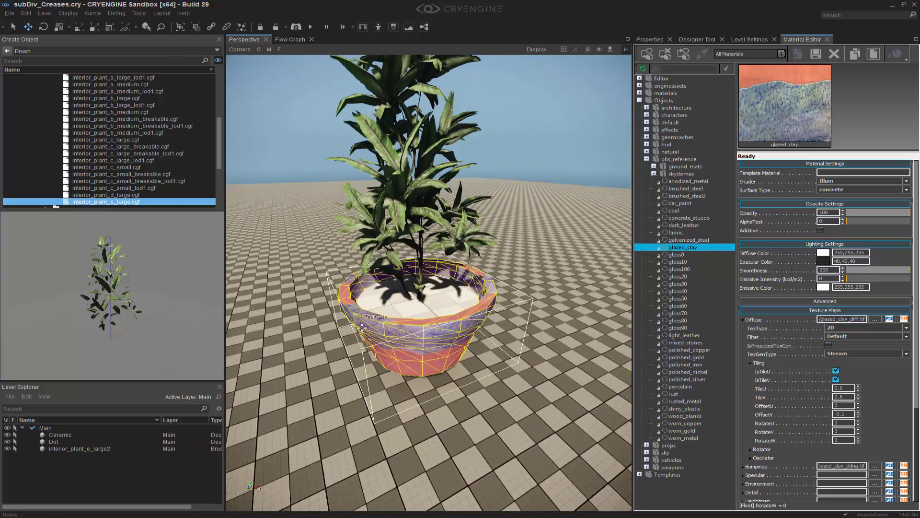
scroll(551, 325, down, 2)
right_drag(576, 303, 592, 260)
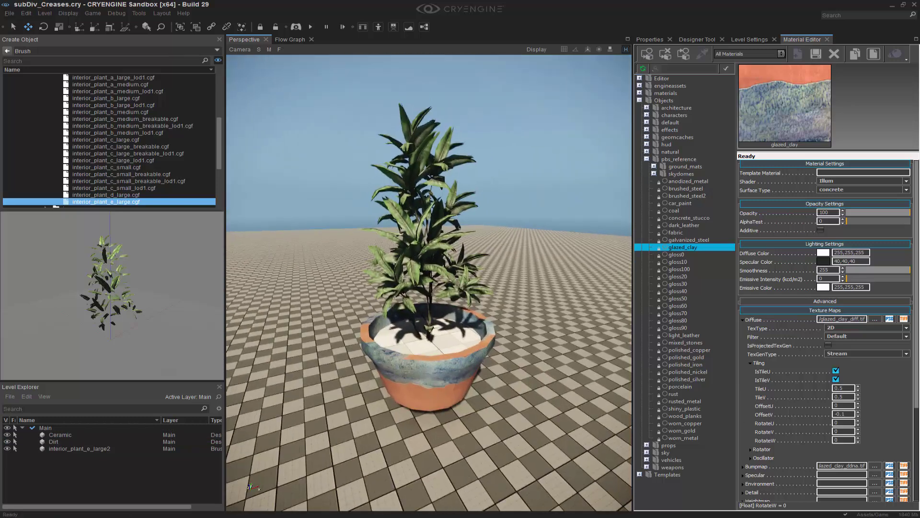
scroll(592, 259, up, 2)
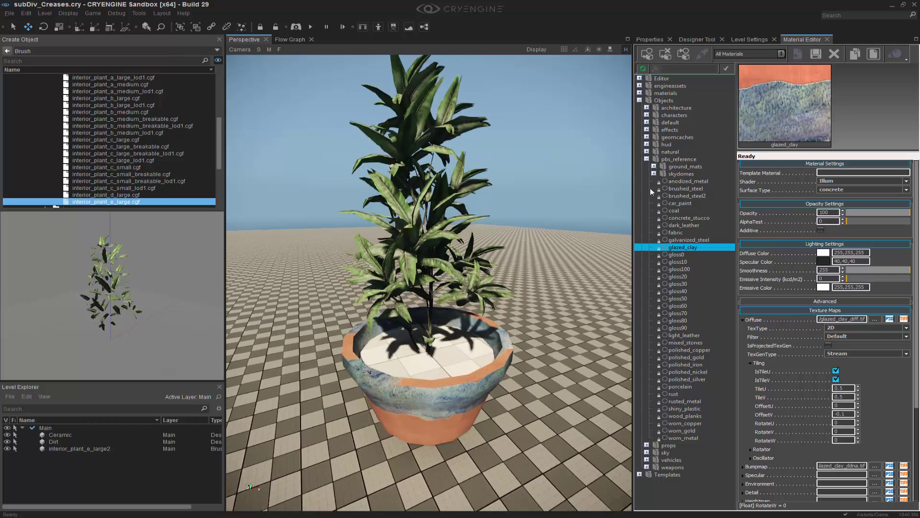
Step: Look through the materials > generic > brick folder, previewing the diffuse textures of inside_wall and stonewall_mossy
click(646, 159)
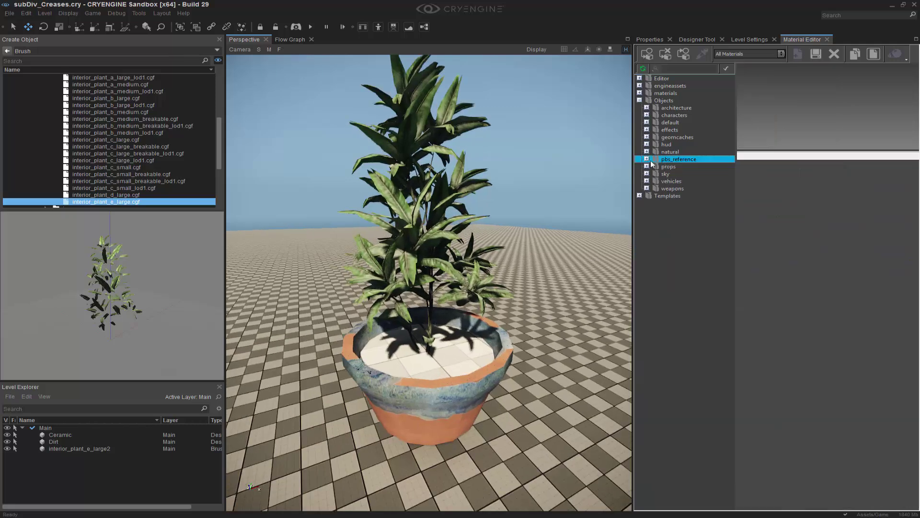
click(639, 93)
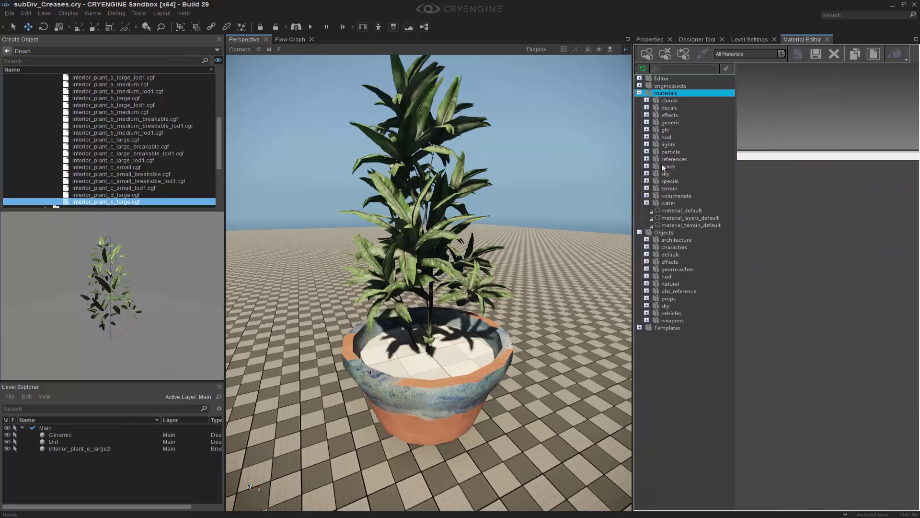
click(647, 122)
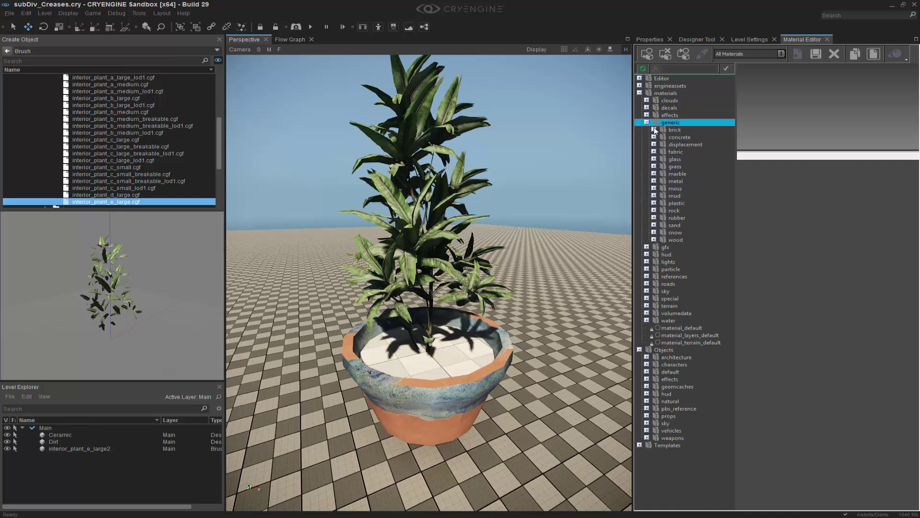
click(653, 130)
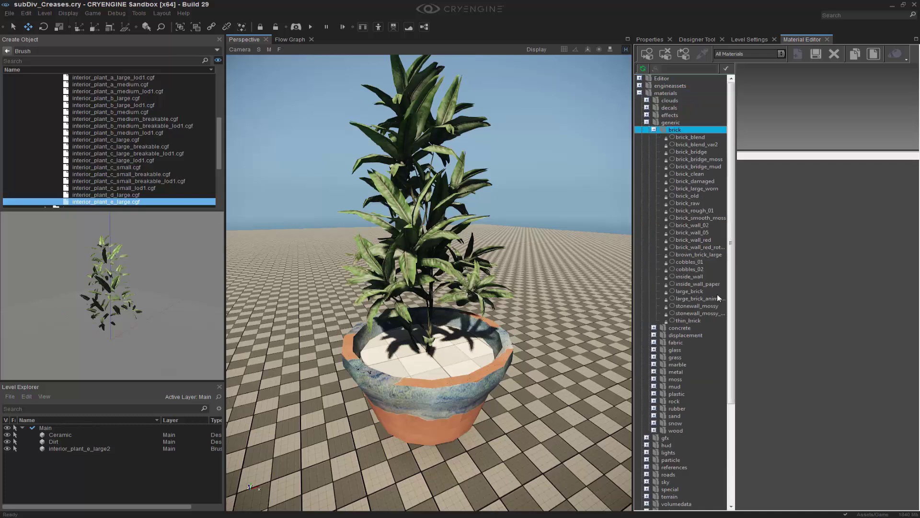
click(694, 277)
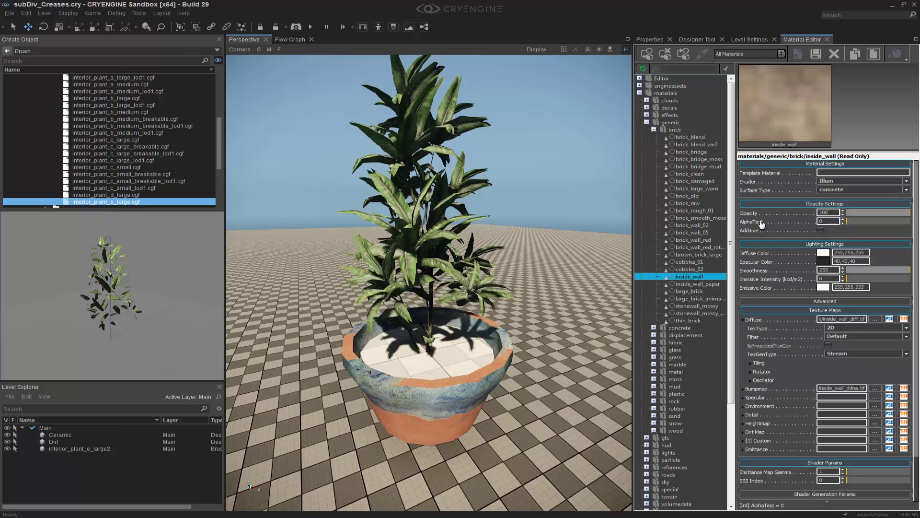
mouse_move(794, 324)
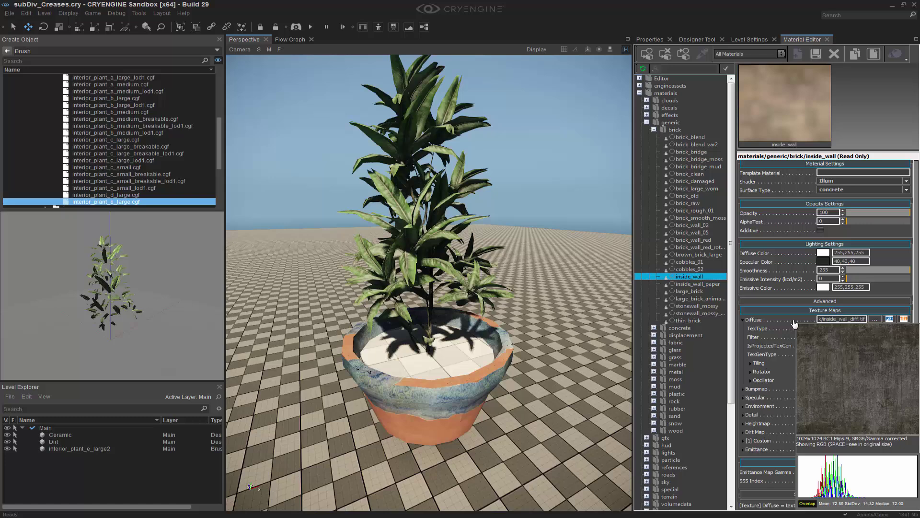
click(716, 307)
mouse_move(795, 326)
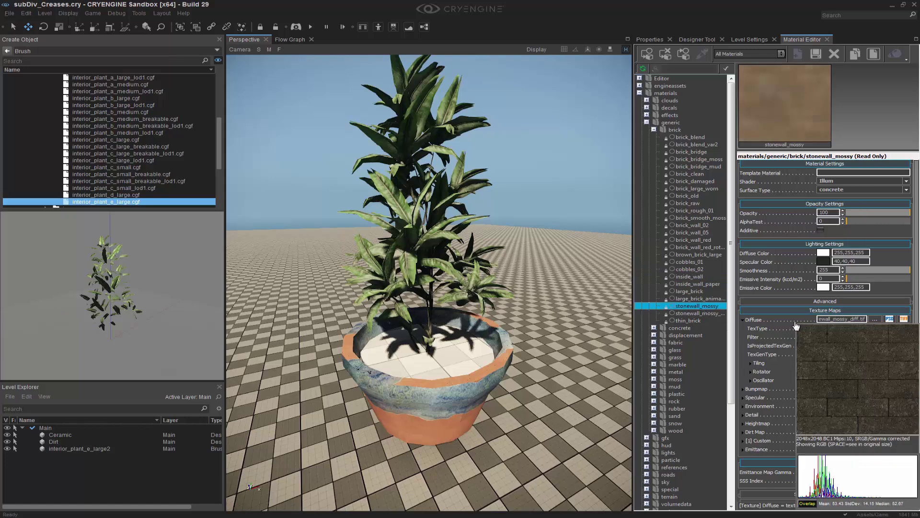
Step: Assign the mud_a material from materials > generic > mud to the Dirt object inside the pot, and deselect it
click(666, 386)
click(654, 386)
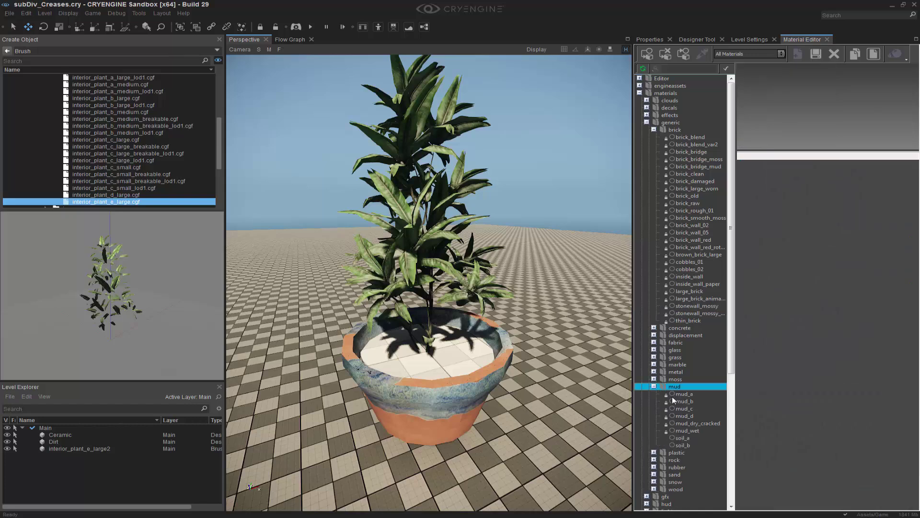
click(684, 394)
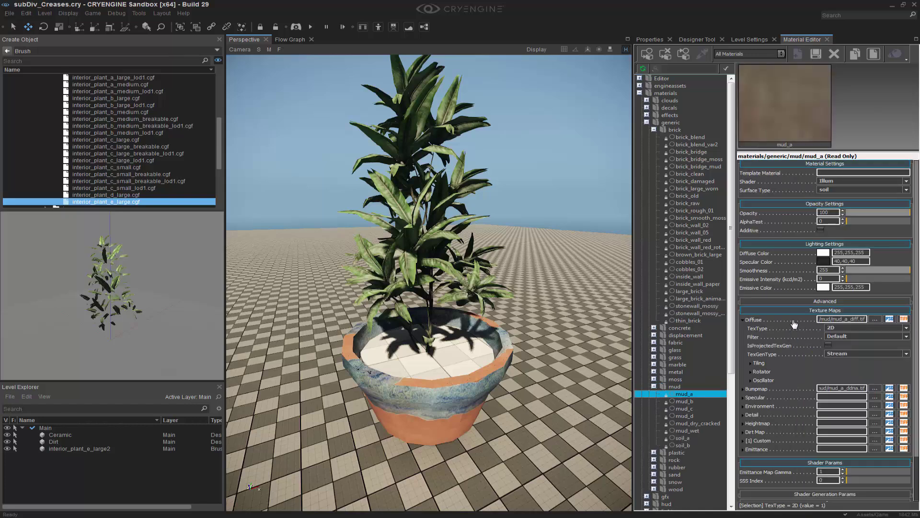
mouse_move(795, 324)
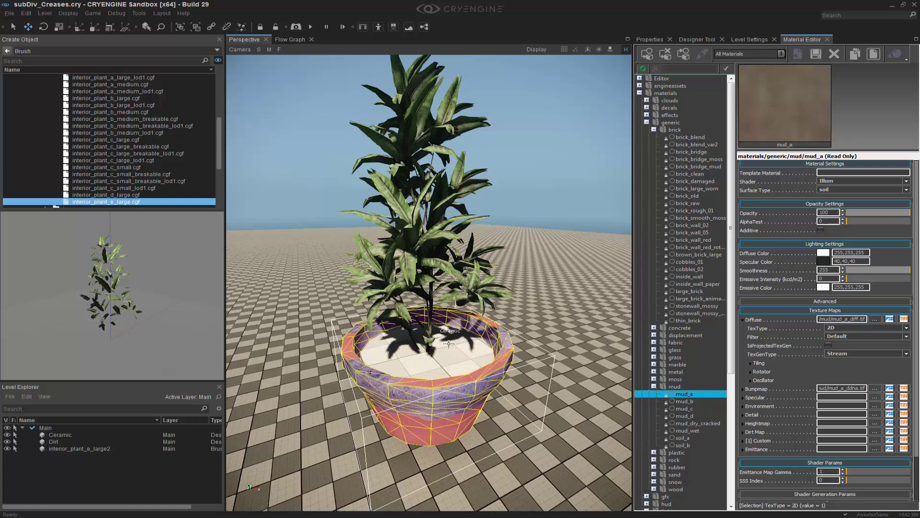
click(423, 336)
click(650, 58)
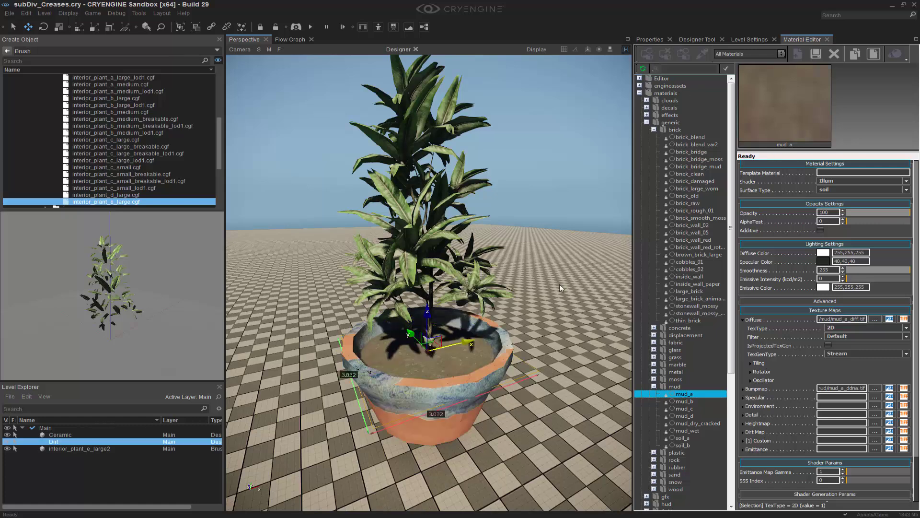
click(549, 312)
Step: Select the Ceramic pot, the Dirt and the interior plant together and group them under the name pottedPlant
key(s)
right_drag(550, 312, 551, 308)
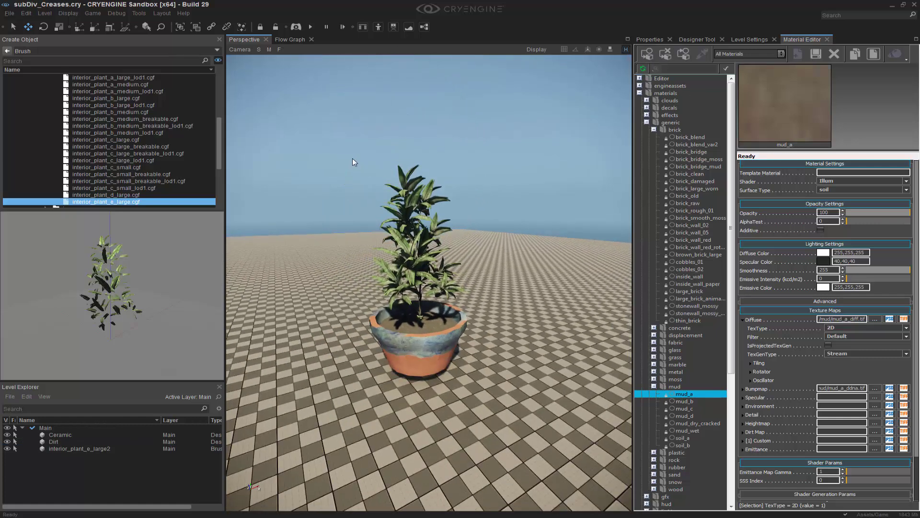
drag(329, 132, 531, 453)
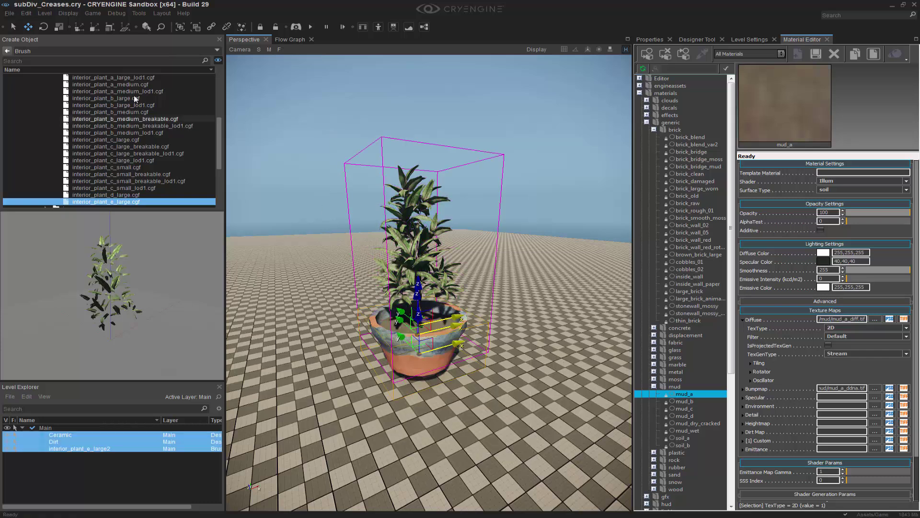
click(46, 13)
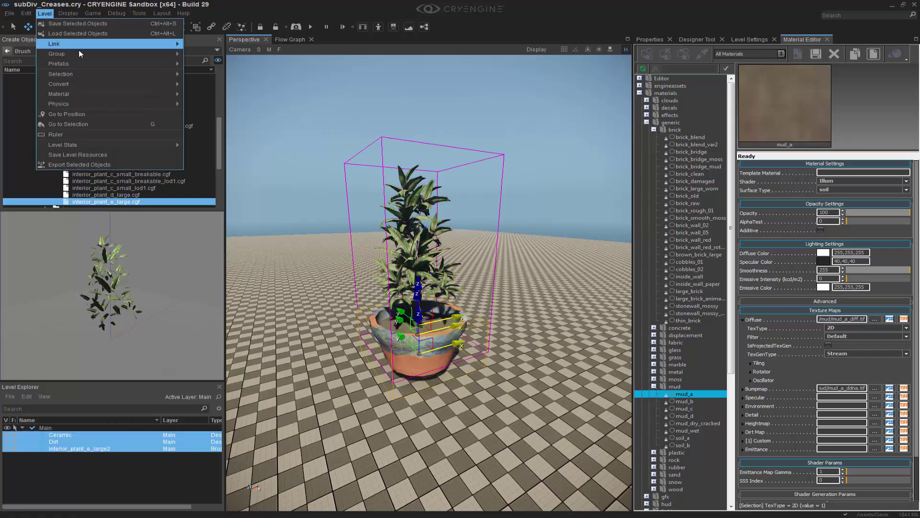
mouse_move(82, 53)
click(203, 55)
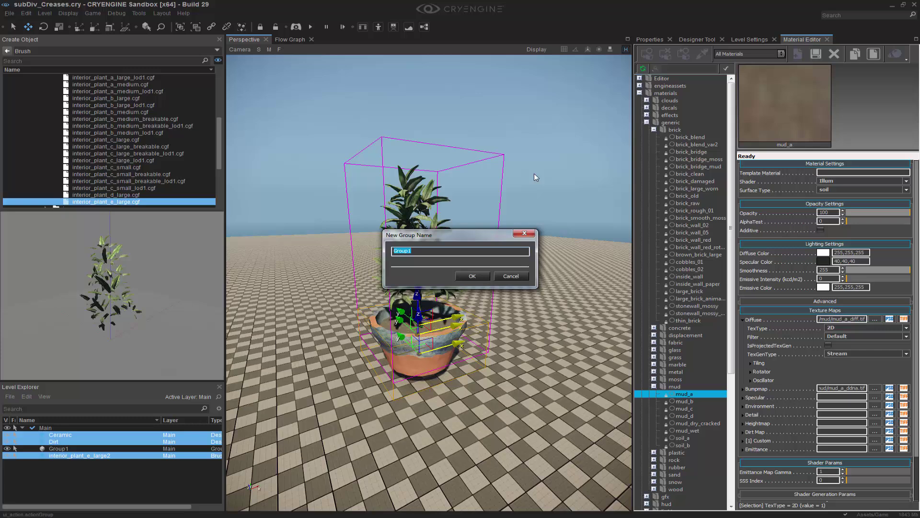
text(pottedPlant)
click(472, 276)
Step: Scale the pottedPlant group down uniformly on all axes and deselect it
key(3)
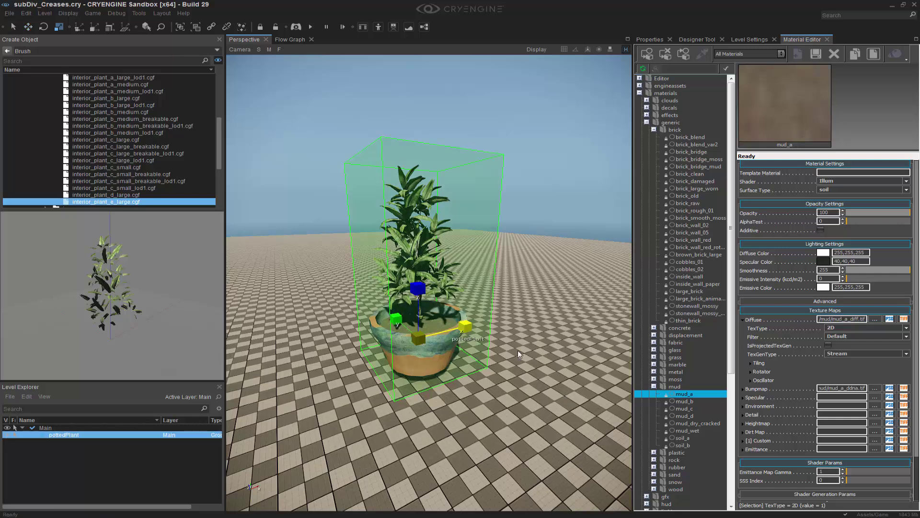
drag(438, 344, 389, 368)
scroll(527, 350, up, 4)
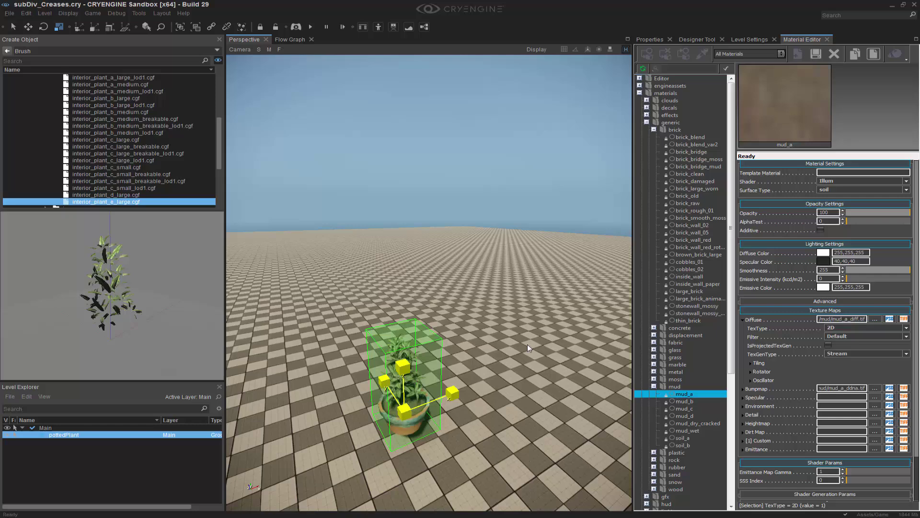
click(527, 349)
right_drag(470, 214, 472, 220)
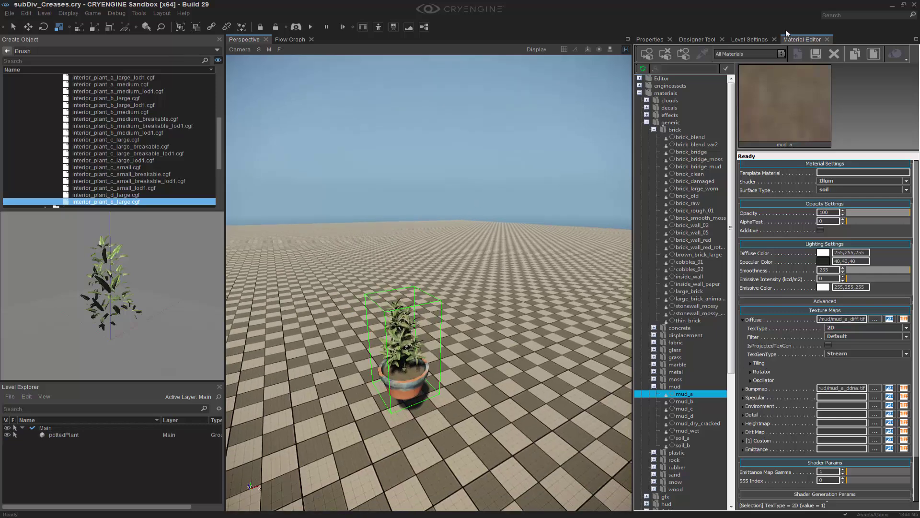
Step: Close the Properties, Material Editor and Level Settings panels and widen the perspective viewport
click(670, 40)
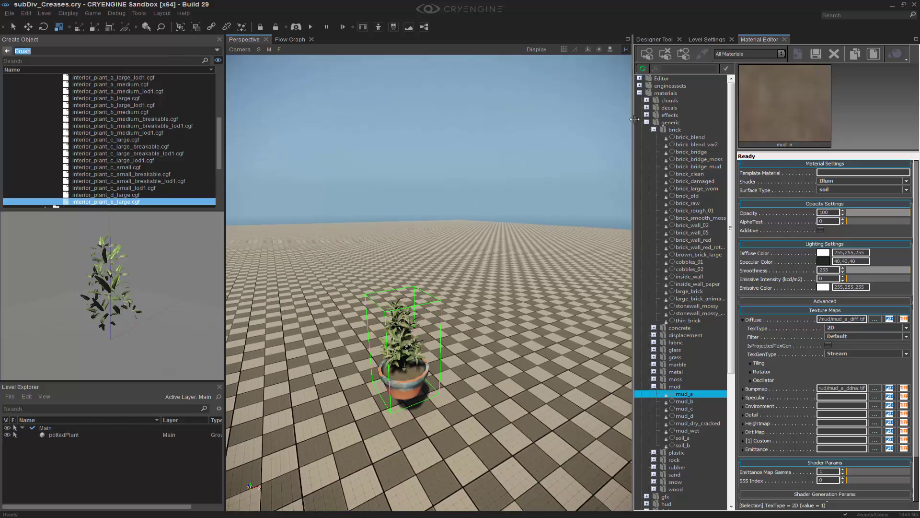
drag(630, 119, 673, 120)
click(824, 39)
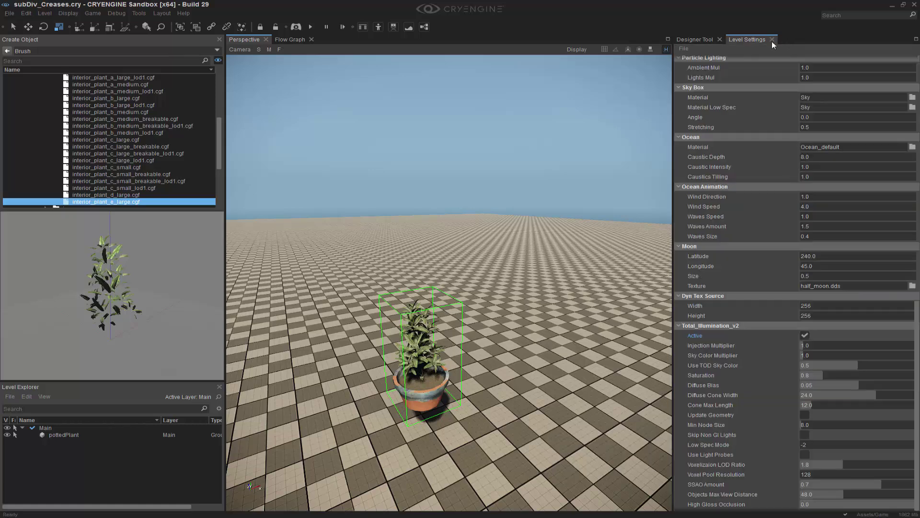
click(772, 40)
Step: Snap the floating pottedPlant group down onto the checkered ground and deselect it
middle_drag(533, 189, 443, 331)
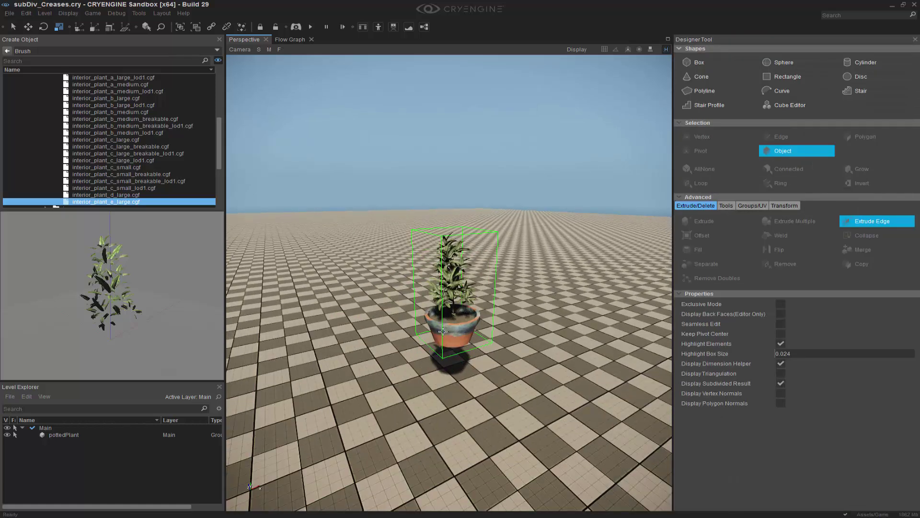
click(442, 331)
ctrl+shift+click(414, 380)
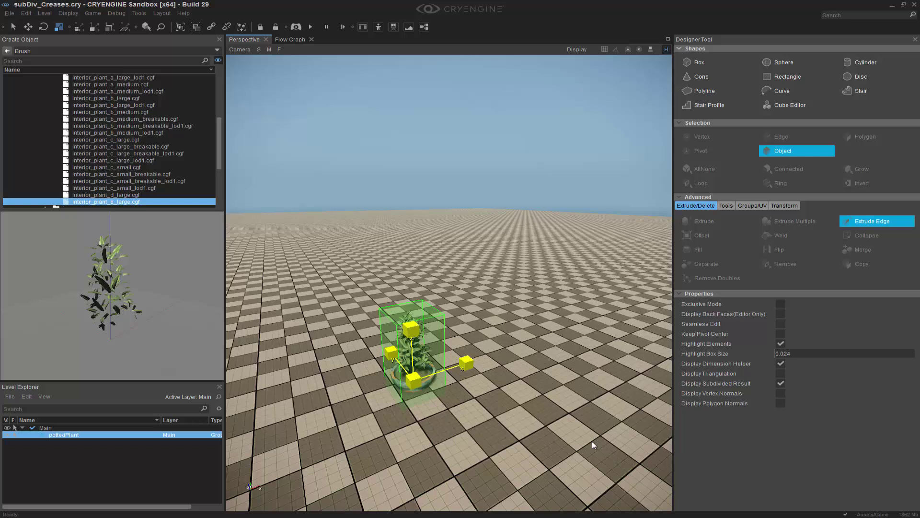
click(591, 444)
Step: Raise the pottedPlant group slightly along the Z axis so the pot rests on top of the ground
right_drag(466, 359, 451, 357)
click(425, 363)
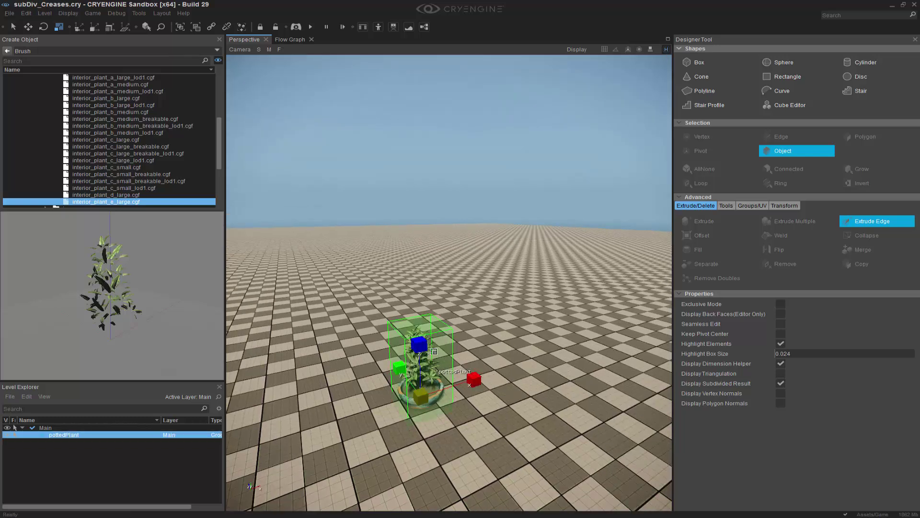
key(1)
drag(420, 355, 425, 343)
click(600, 361)
key(w)
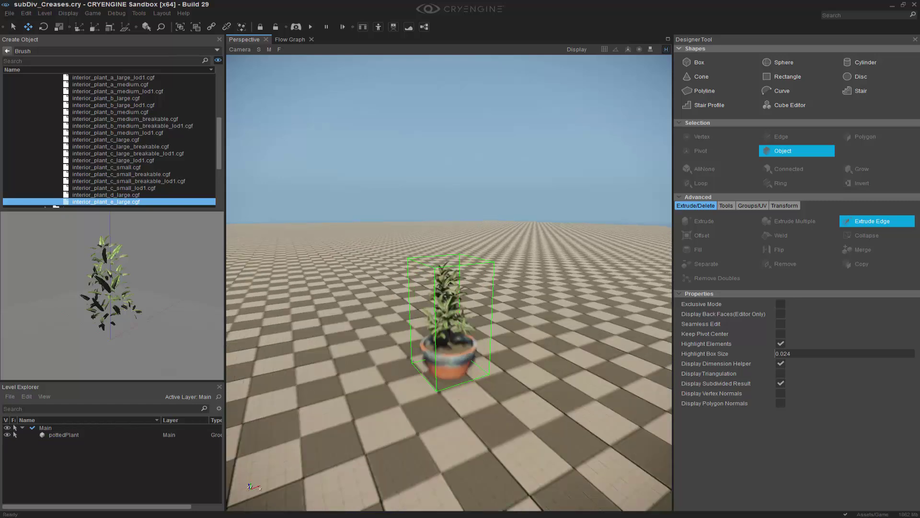
scroll(603, 362, down, 4)
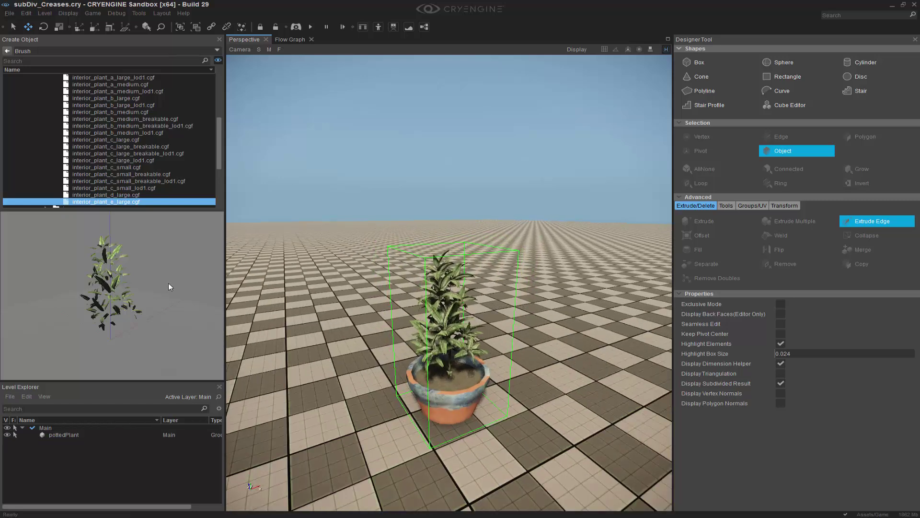
Step: Look through the Brush assets under Objects > characters > human for a scale reference figure
scroll(72, 139, up, 6)
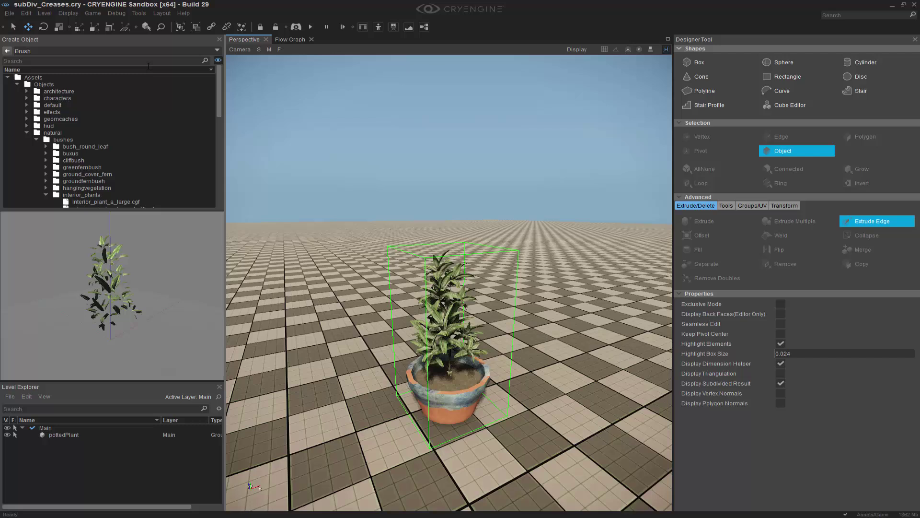
click(27, 98)
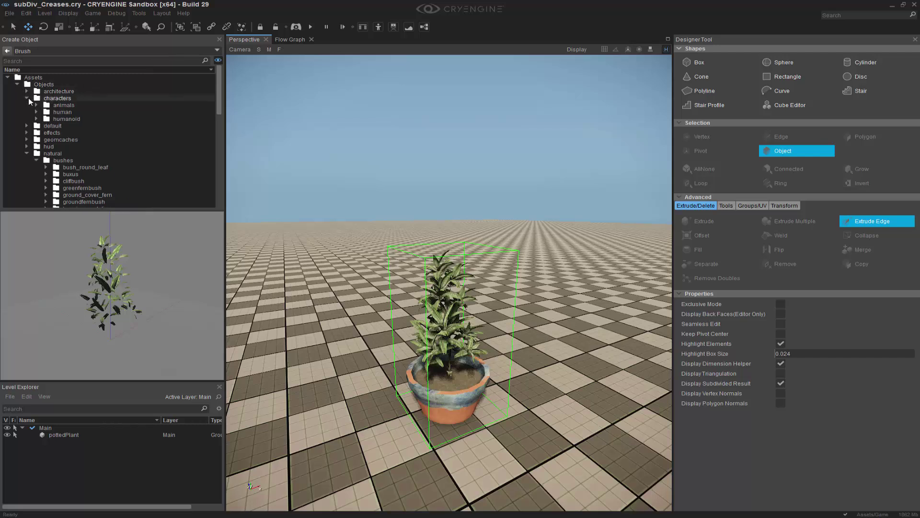
click(37, 112)
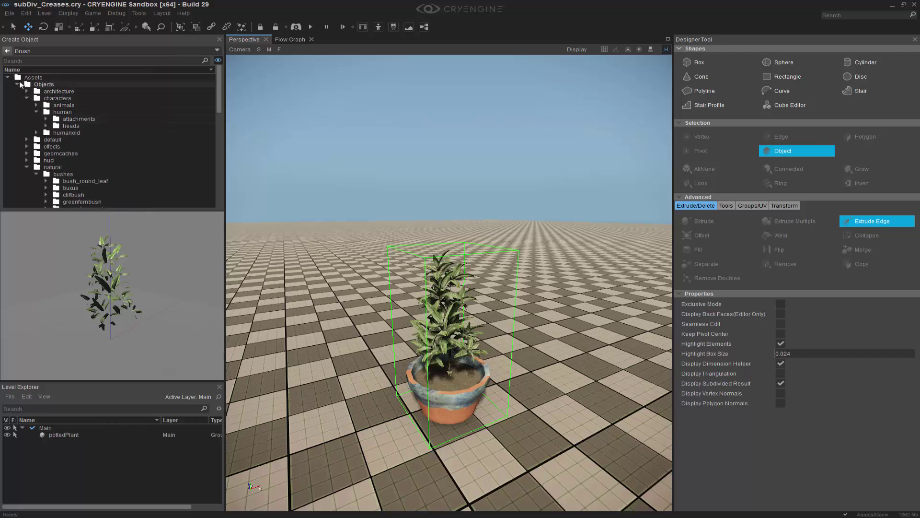
Step: Place a Human entity from AI > Characters on the ground beside the potted plant as a scale reference
click(7, 51)
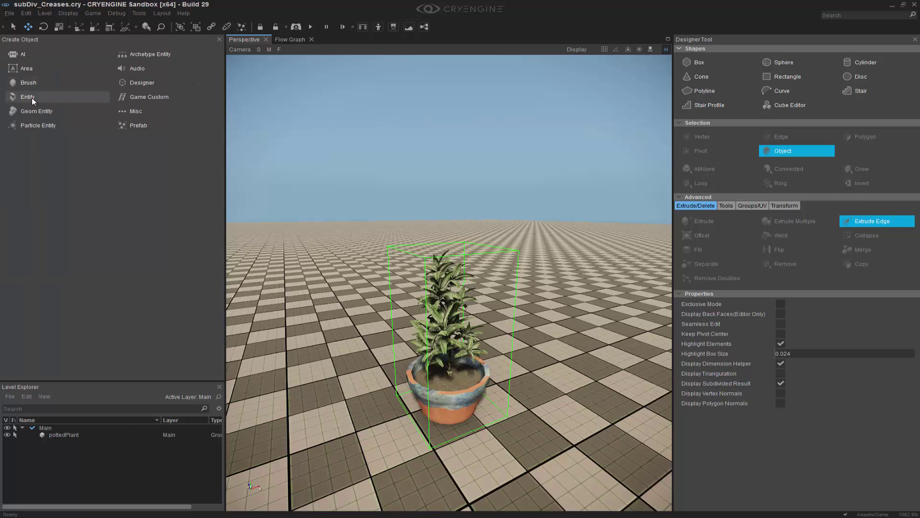
click(19, 82)
click(7, 80)
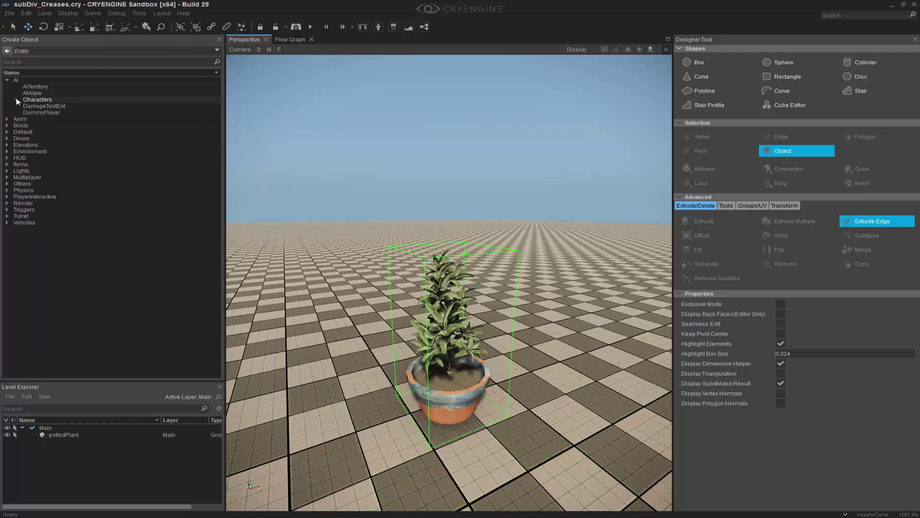
click(17, 99)
click(42, 106)
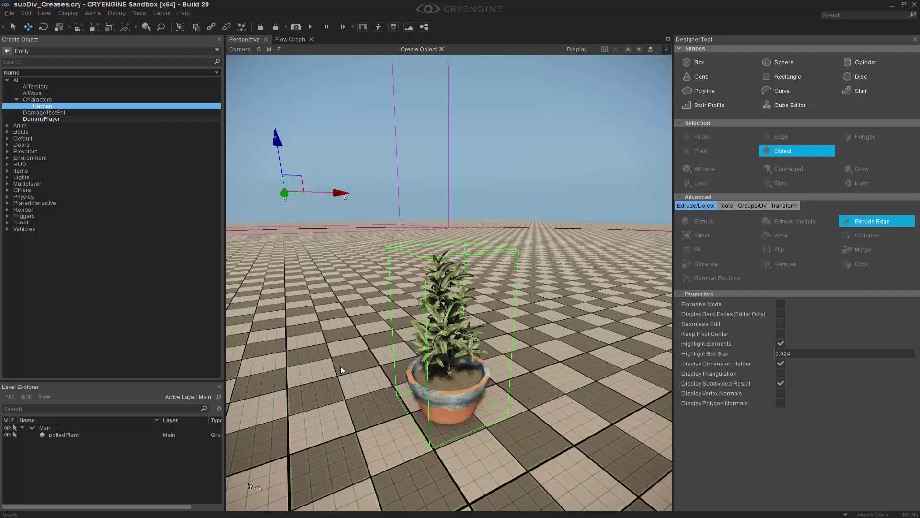
click(278, 333)
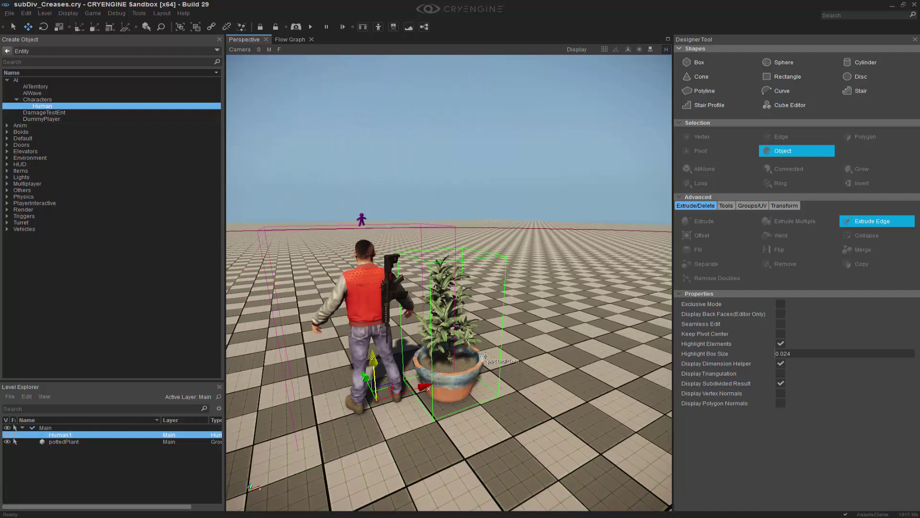
Step: Scale the pottedPlant group down further to suit the human character standing next to it
click(472, 364)
key(3)
drag(457, 374, 484, 393)
key(2)
Step: Lower the pottedPlant group slightly along the Z axis onto the ground, deselect it, and view it beside the human from the front
scroll(485, 390, up, 3)
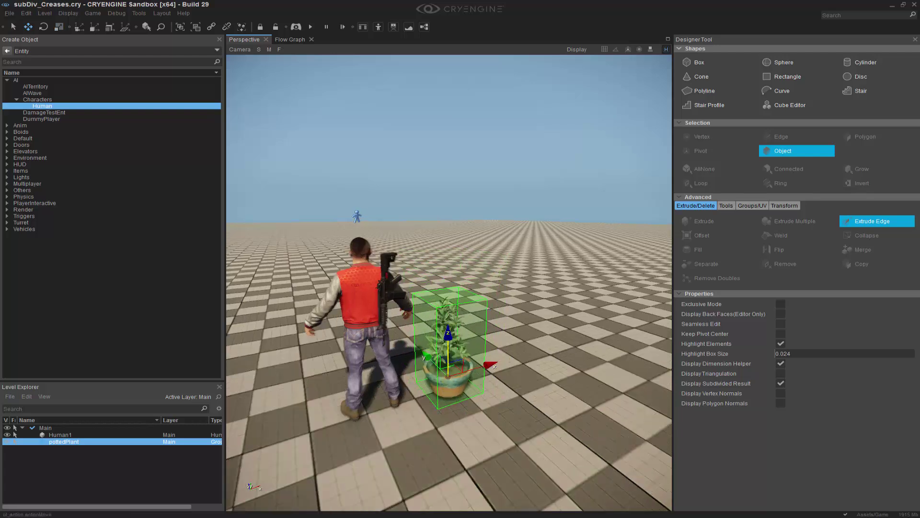
middle_drag(503, 390, 522, 313)
drag(458, 290, 457, 296)
click(562, 355)
middle_drag(558, 400, 558, 489)
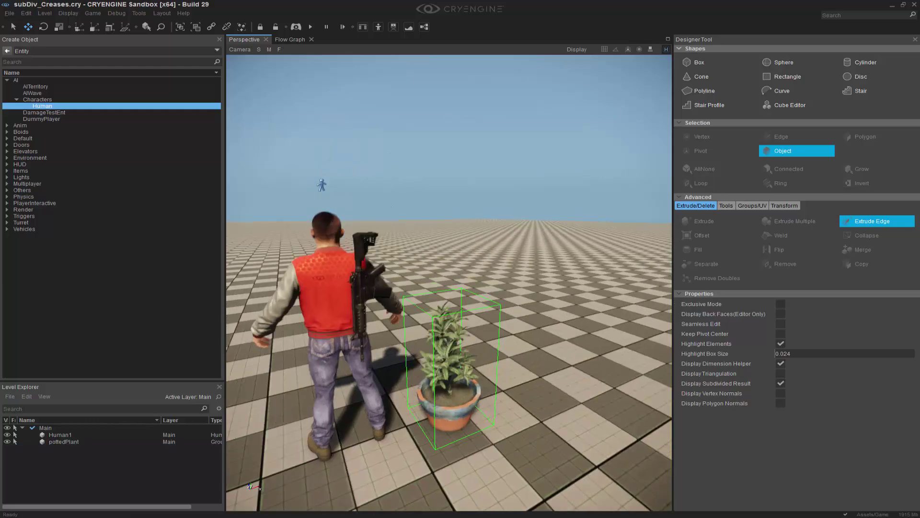
right_drag(558, 399, 583, 387)
key(a)
key(s)
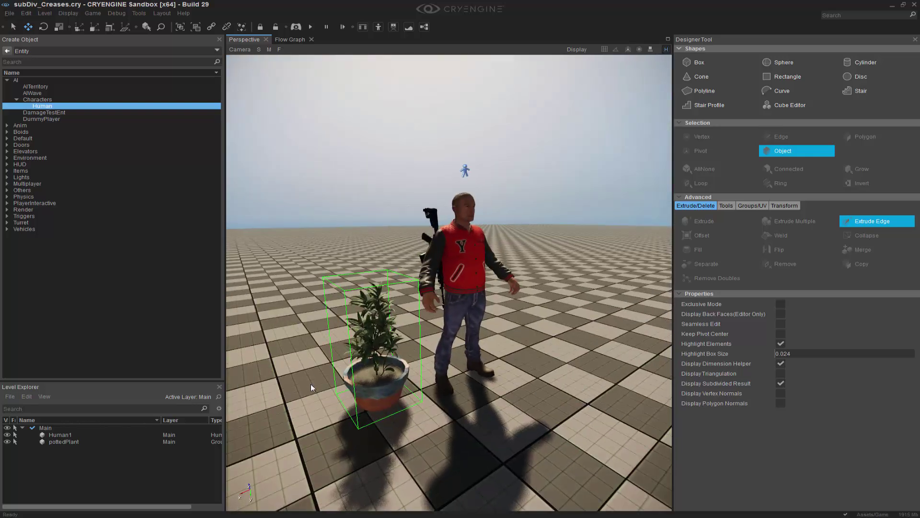